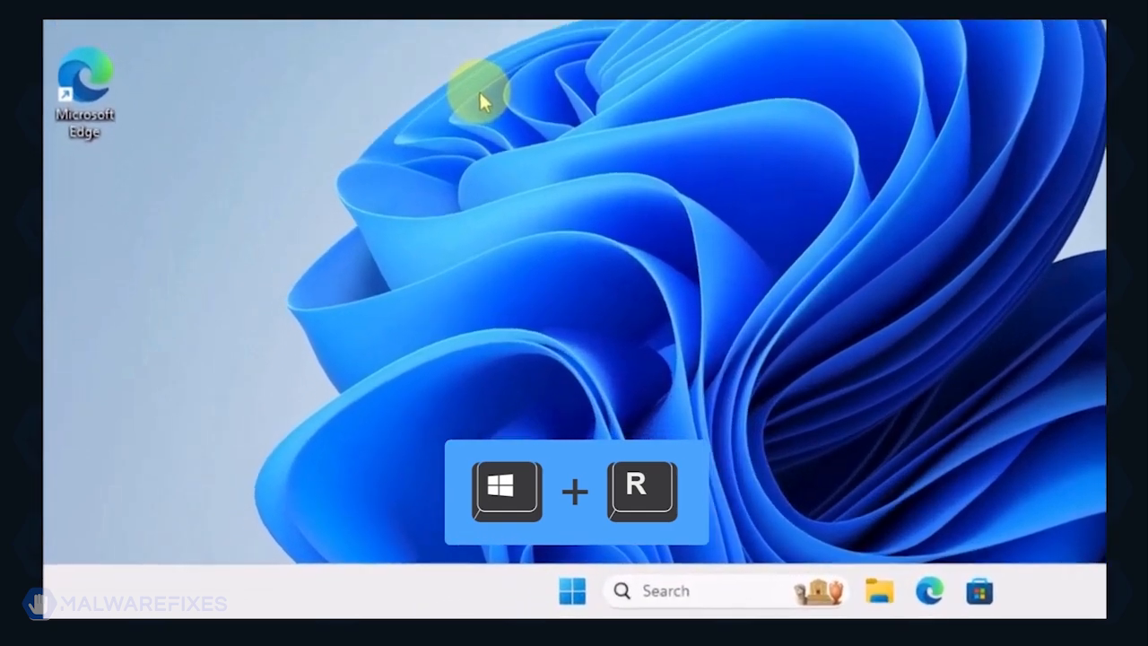
- Open System Configuration by running msconfig
key(super+r)
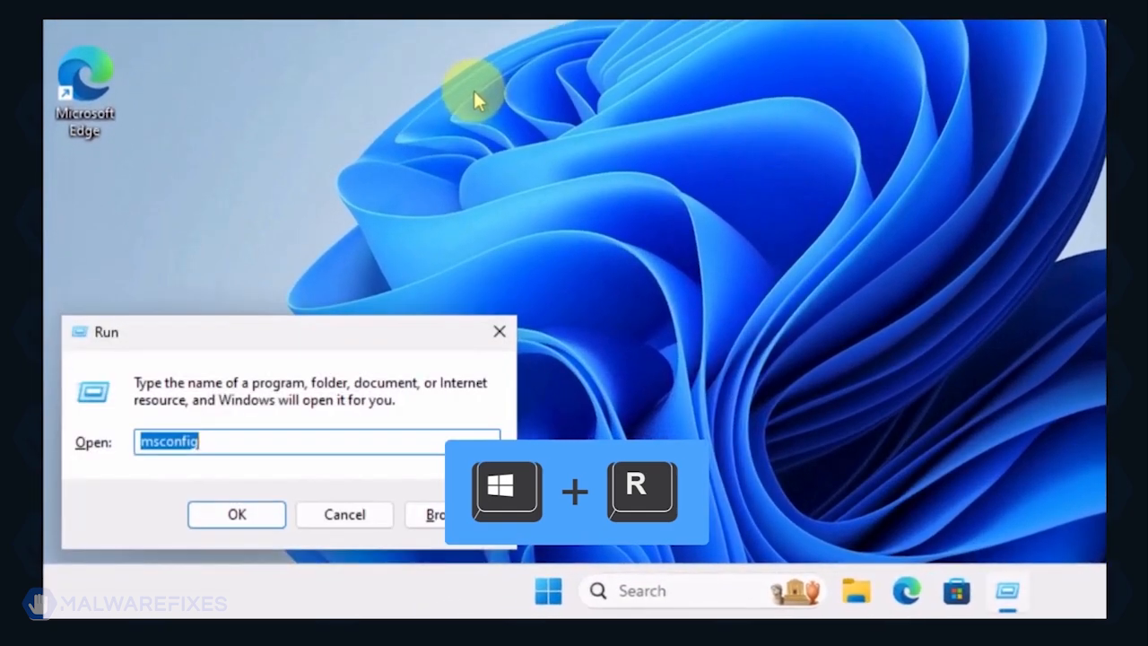
click(267, 446)
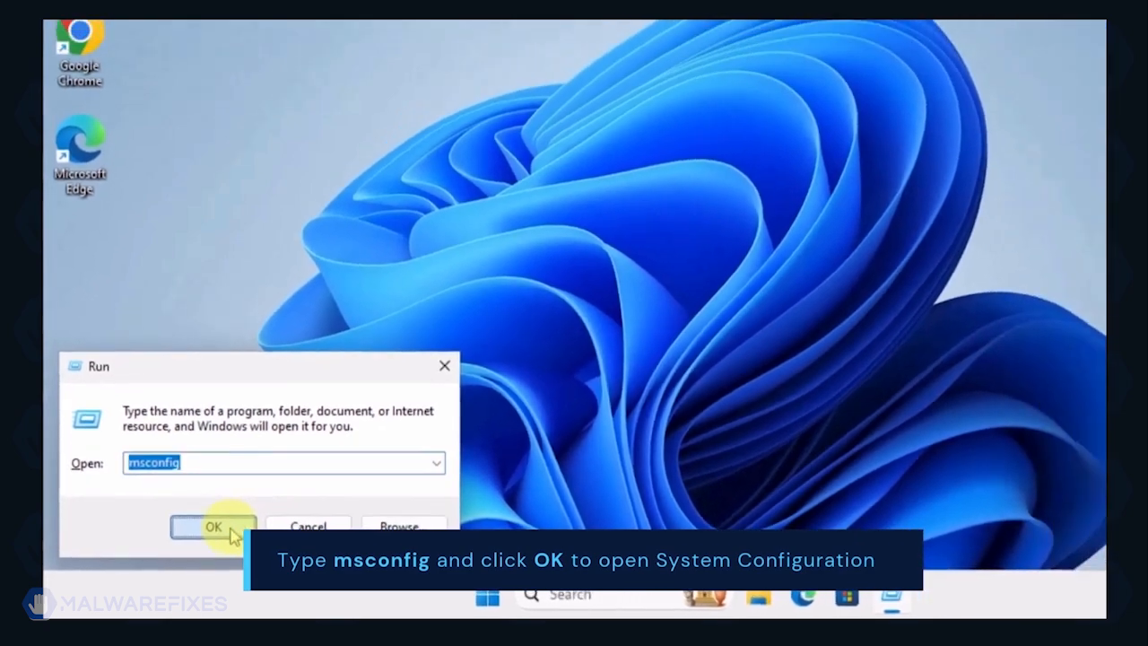
click(251, 517)
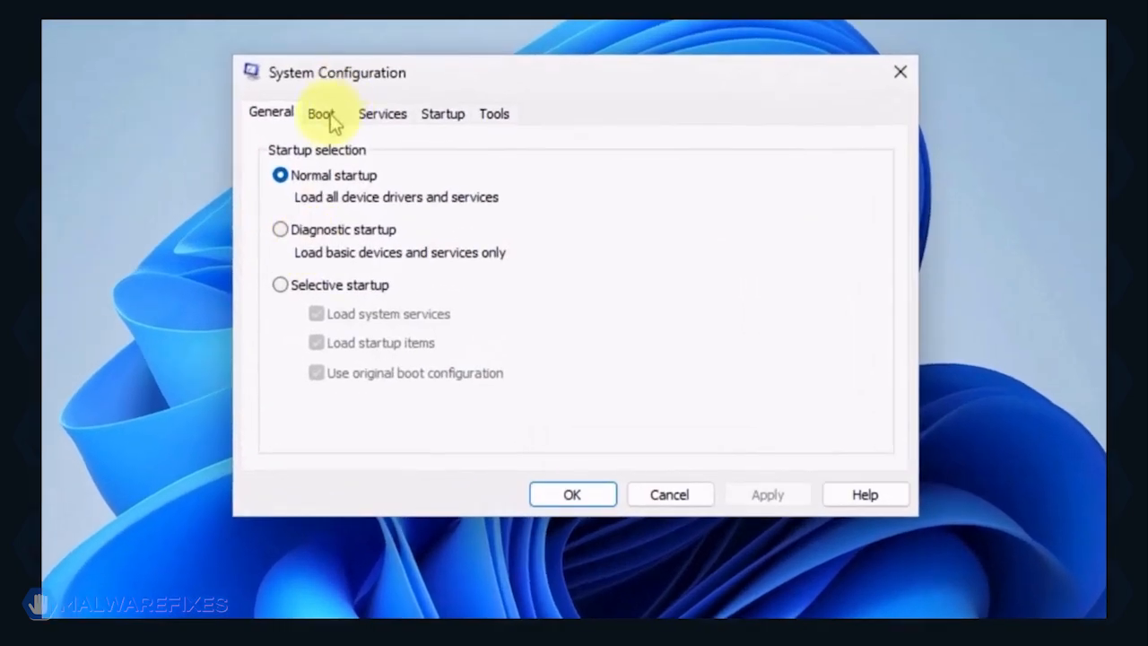
- Set Windows to safe boot with the Network option, apply the boot settings and restart the computer
click(332, 125)
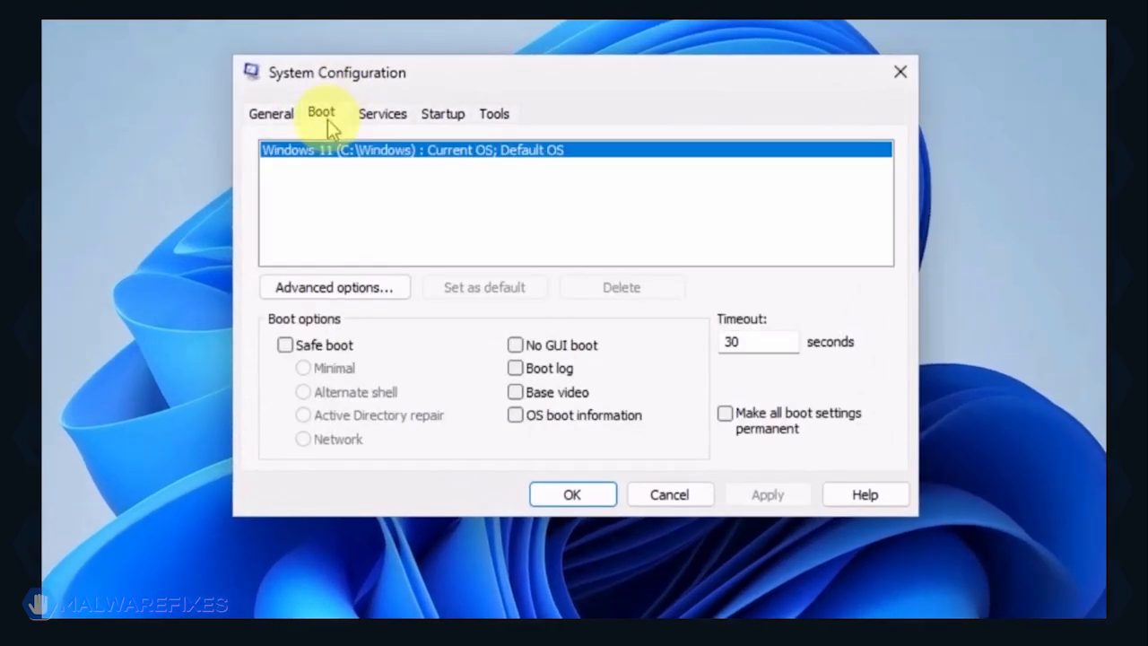
click(285, 345)
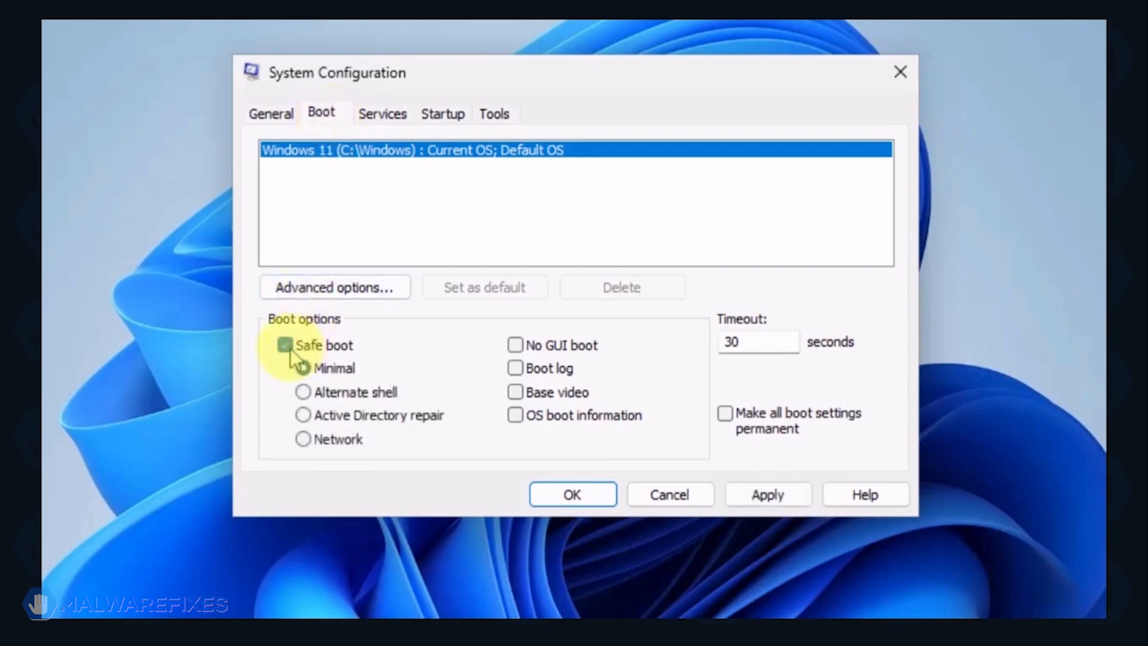
click(304, 440)
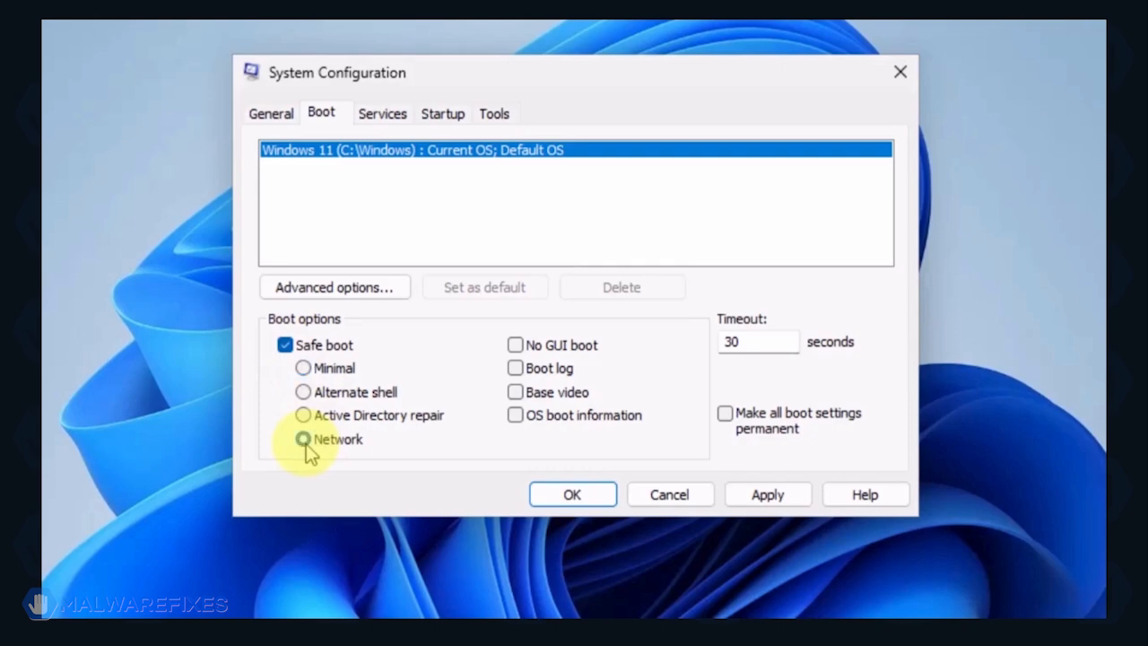
click(777, 498)
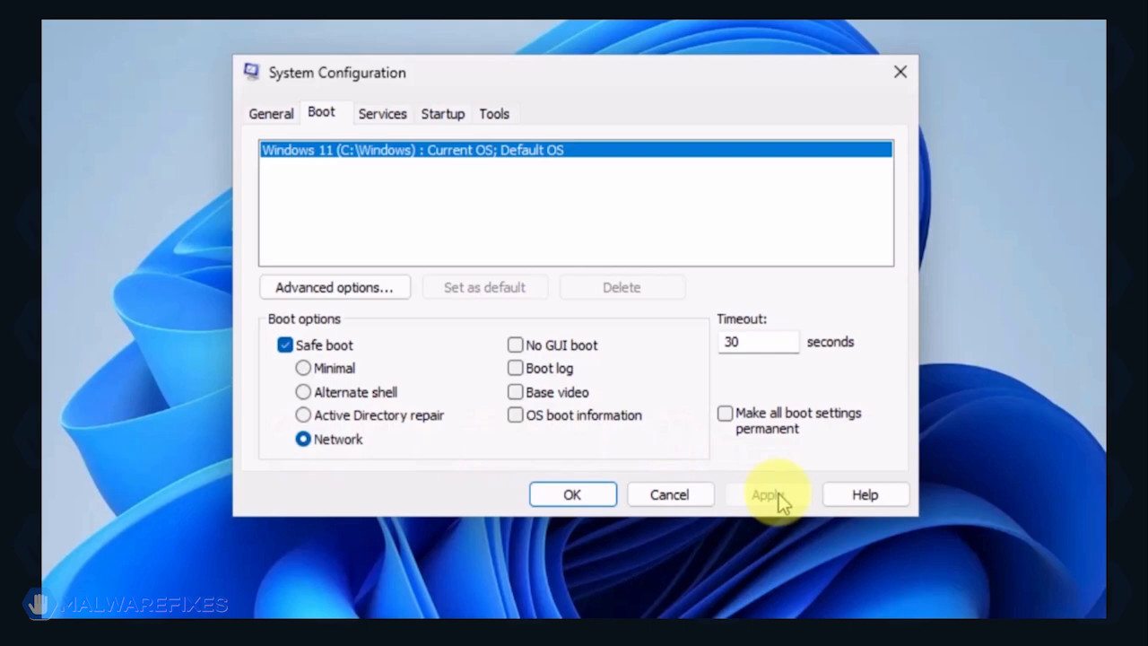
click(549, 499)
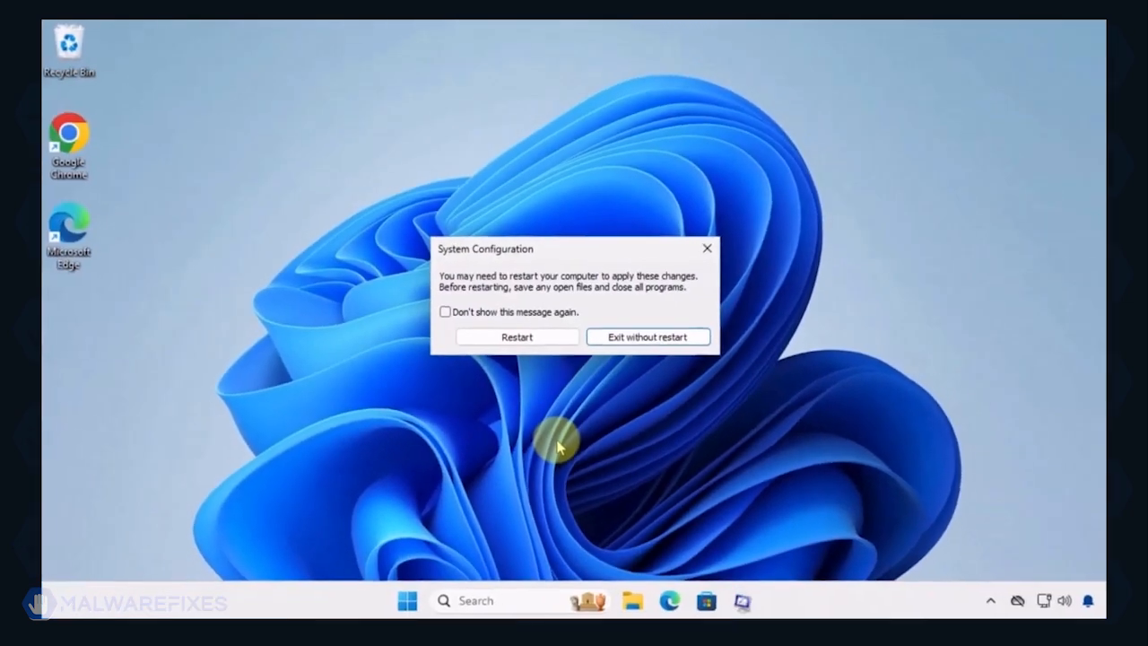
click(539, 345)
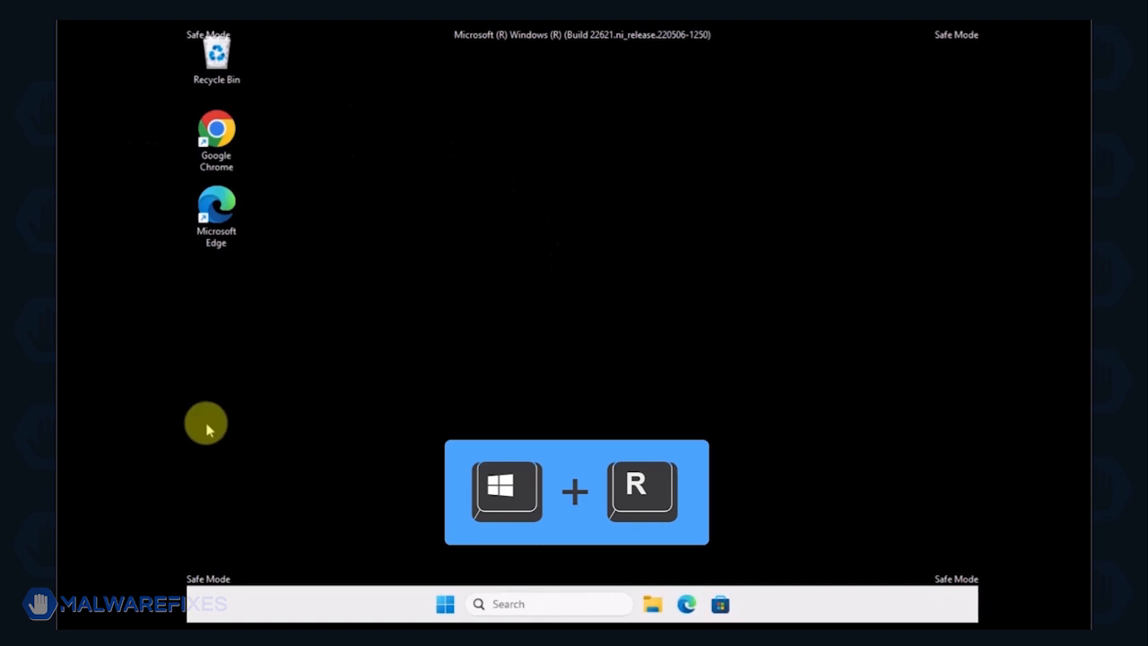
- Open Programs and Features by running appwiz.cpl
key(super+r)
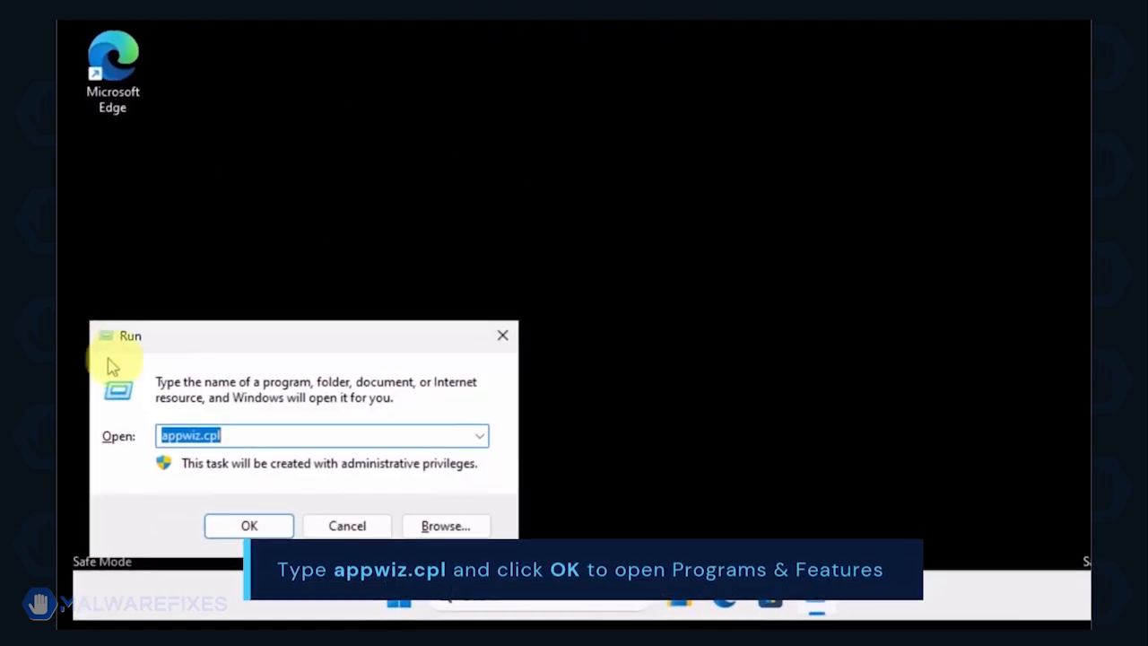
click(249, 437)
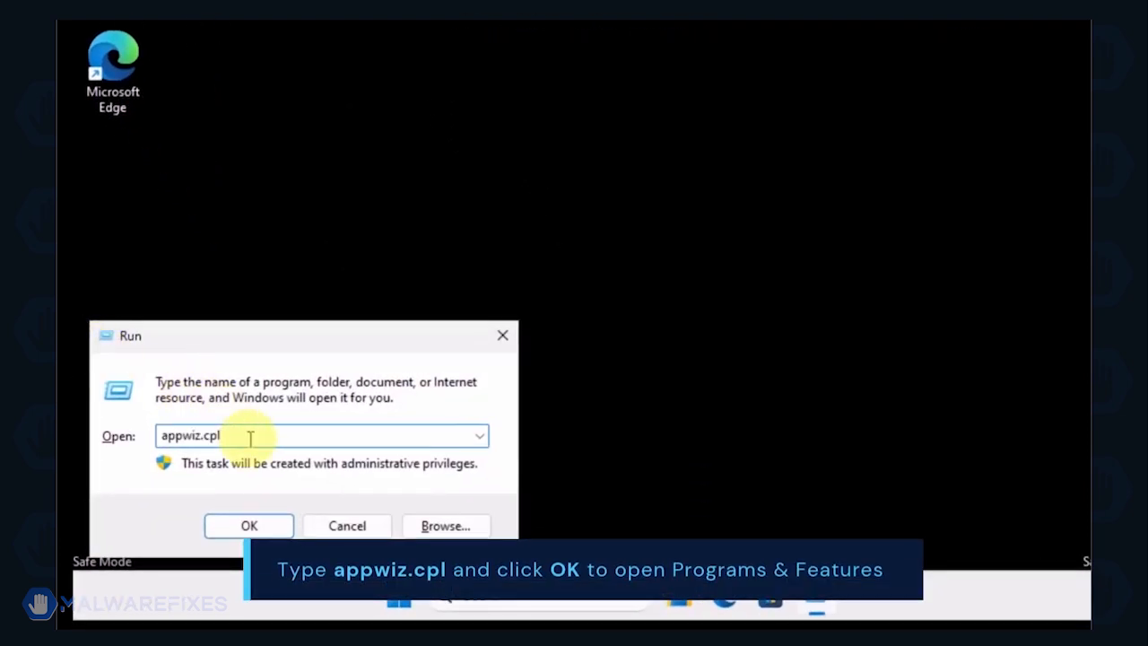
click(249, 526)
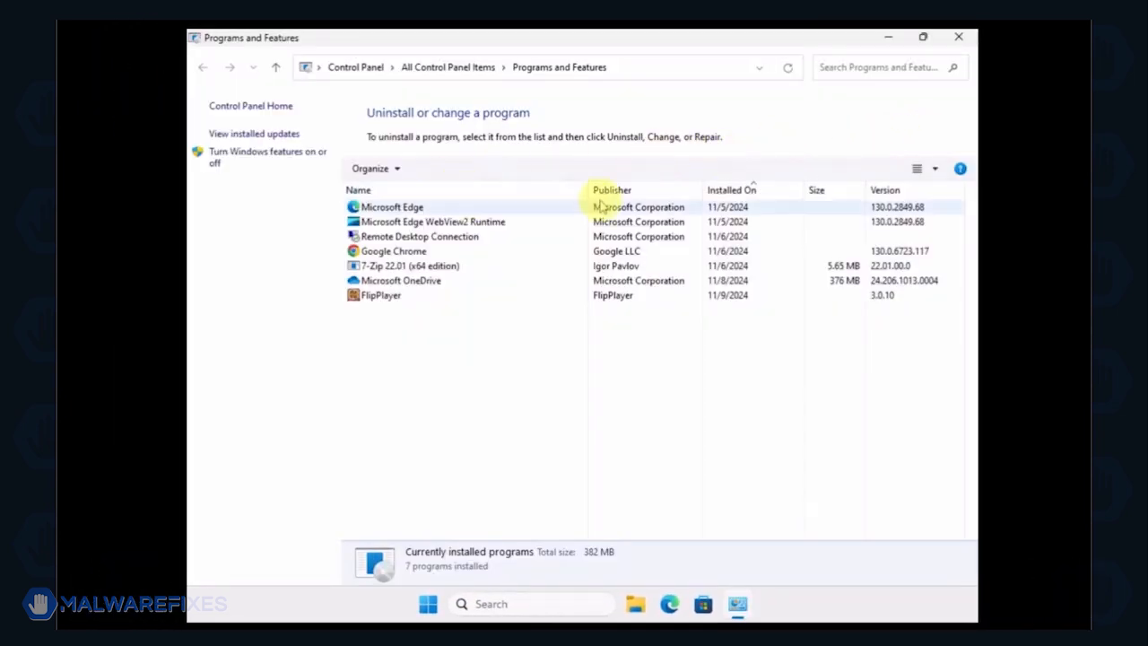
- Sort the installed programs by newest installation date, uninstall FlipPlayer completely and close Programs and Features
click(730, 192)
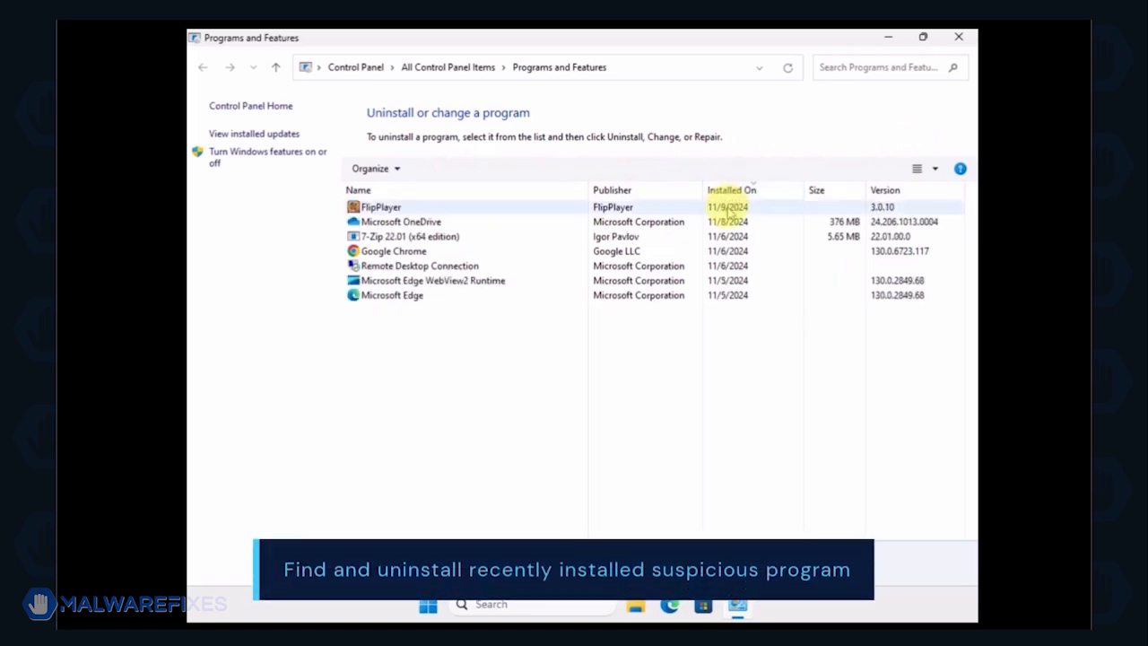
click(728, 208)
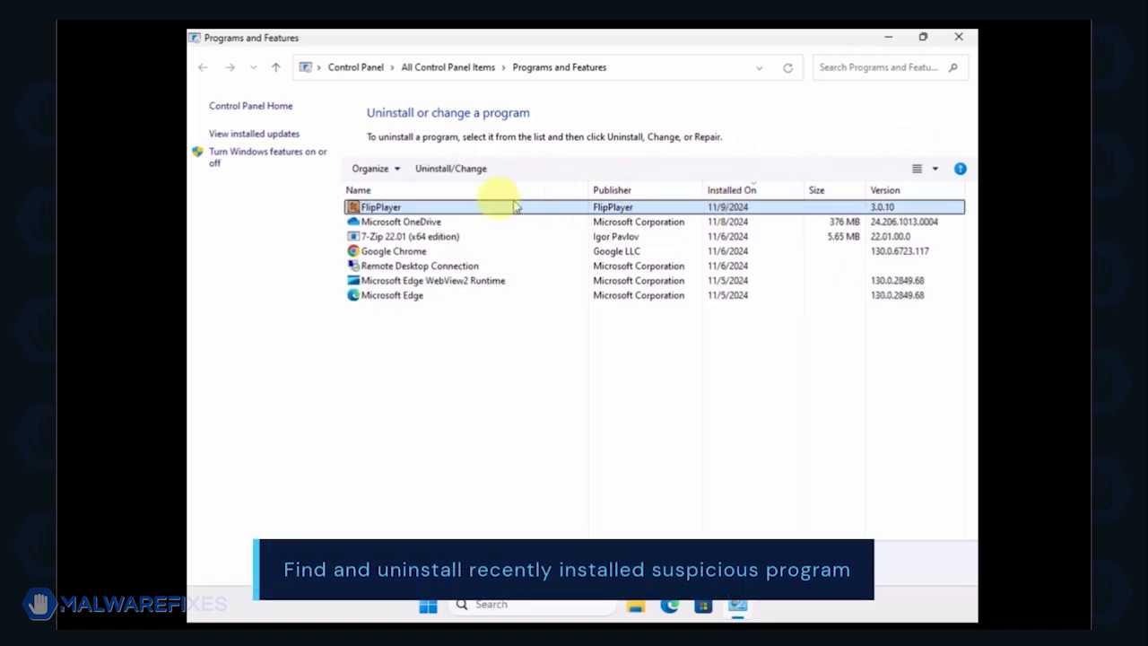
click(448, 171)
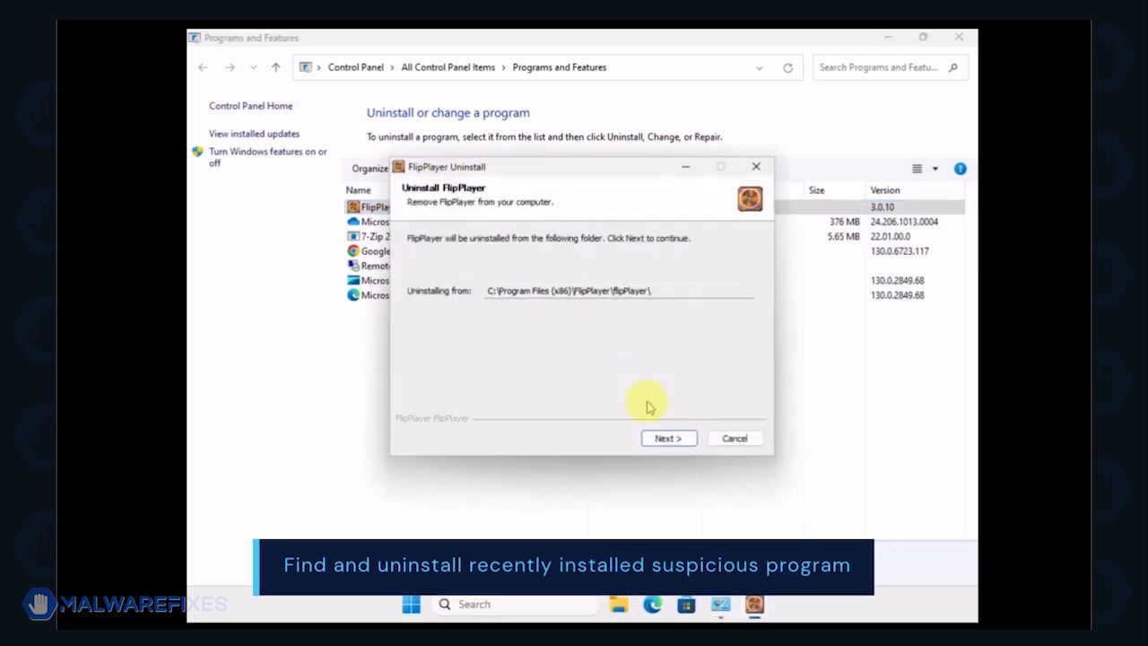
click(664, 439)
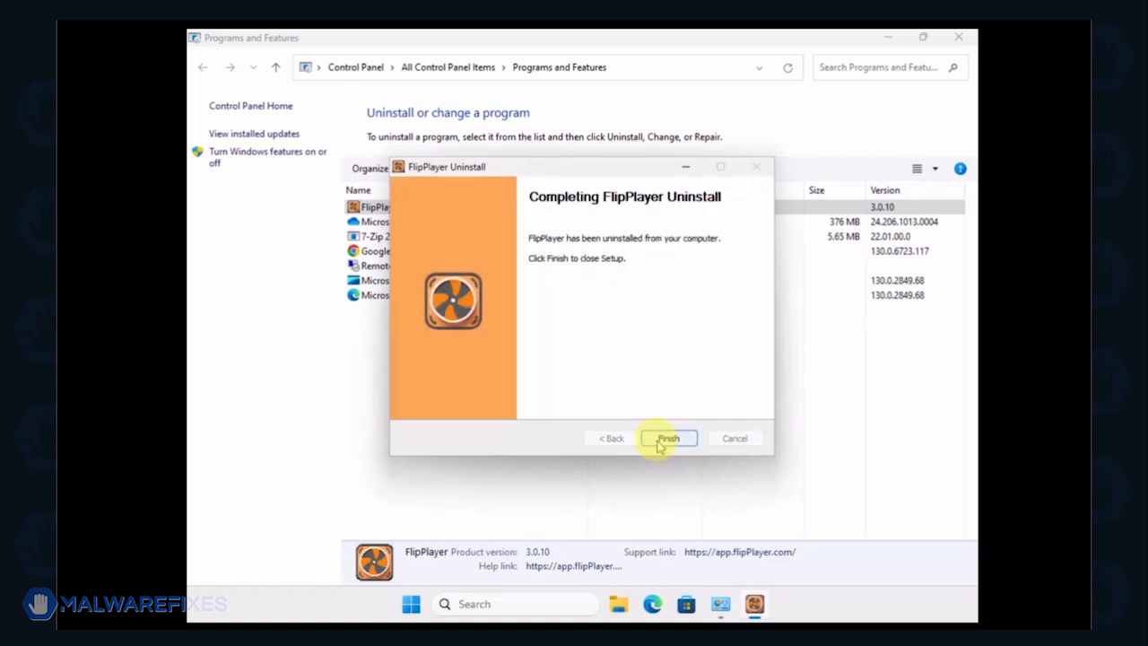
click(665, 439)
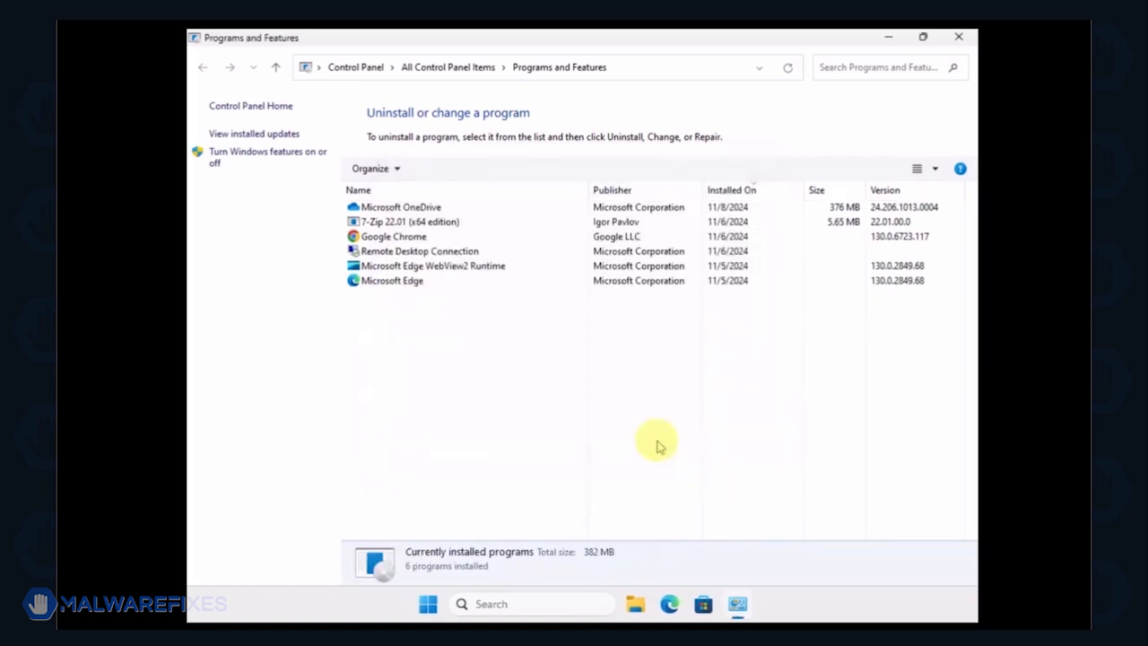
click(959, 38)
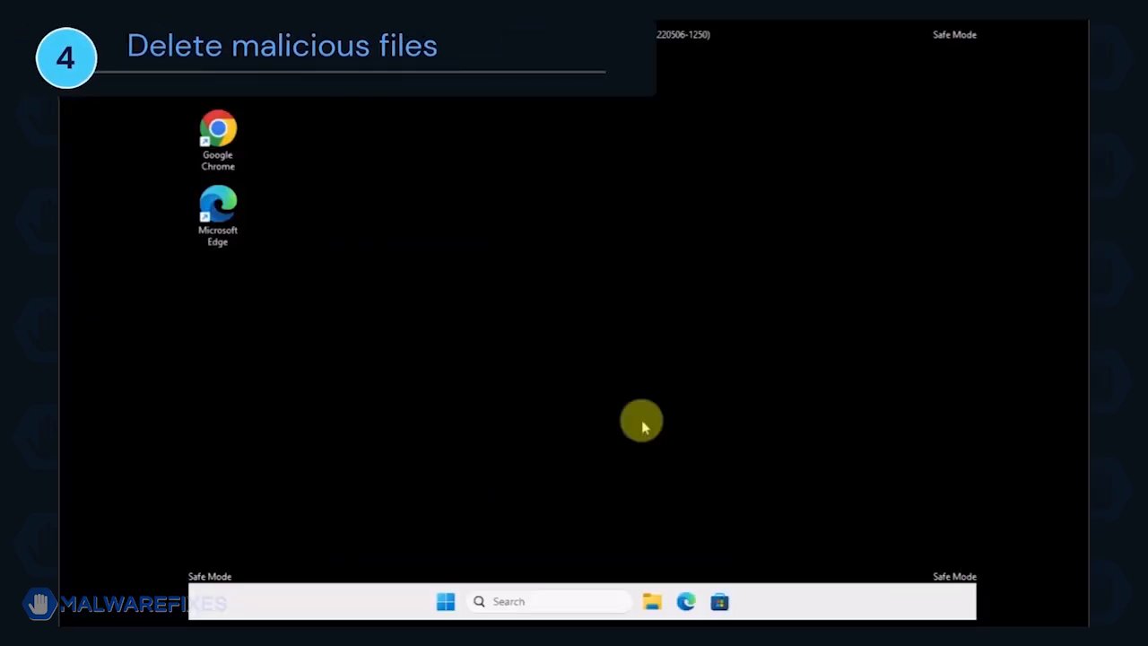
- Open File Explorer and turn on the display of hidden items
click(652, 603)
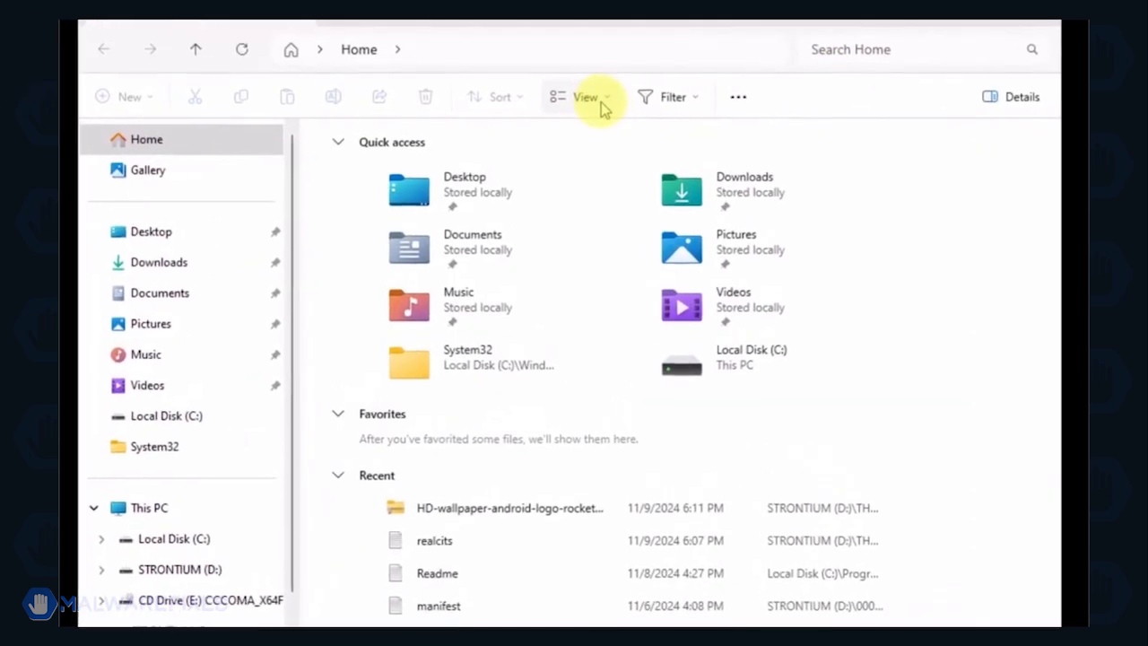
click(605, 104)
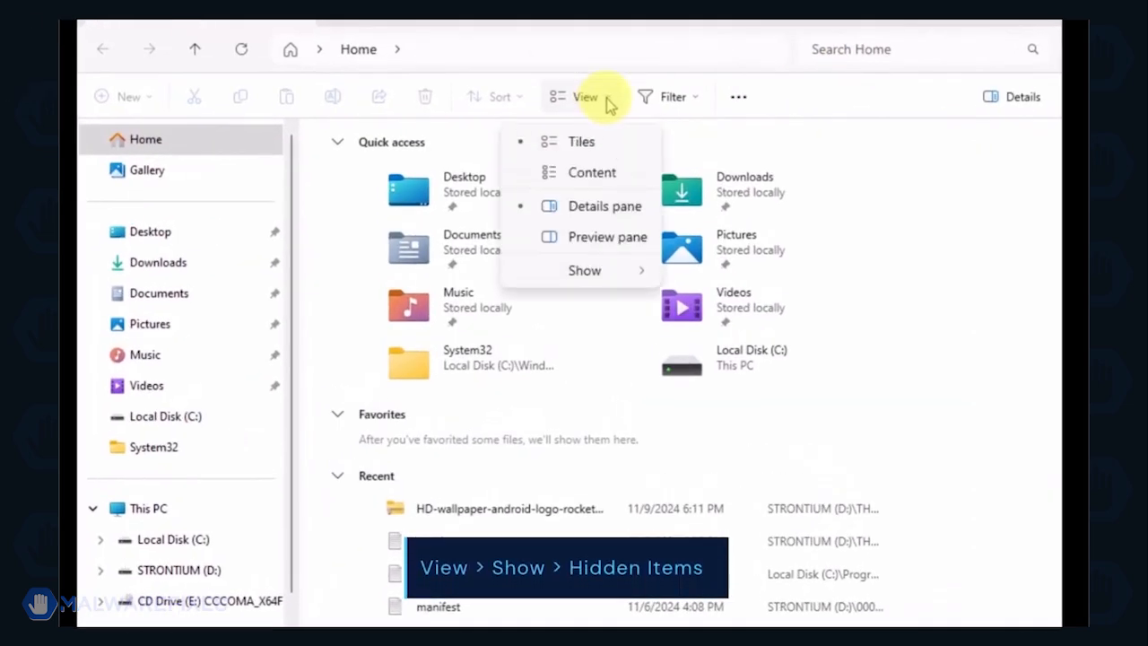
mouse_move(615, 278)
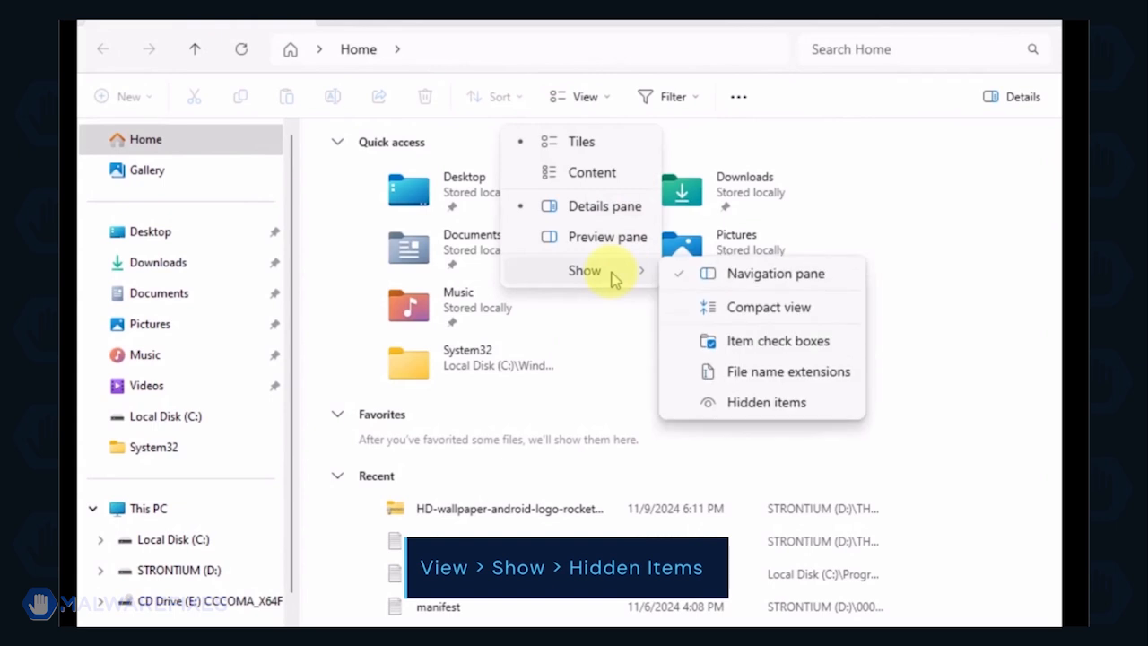
click(787, 405)
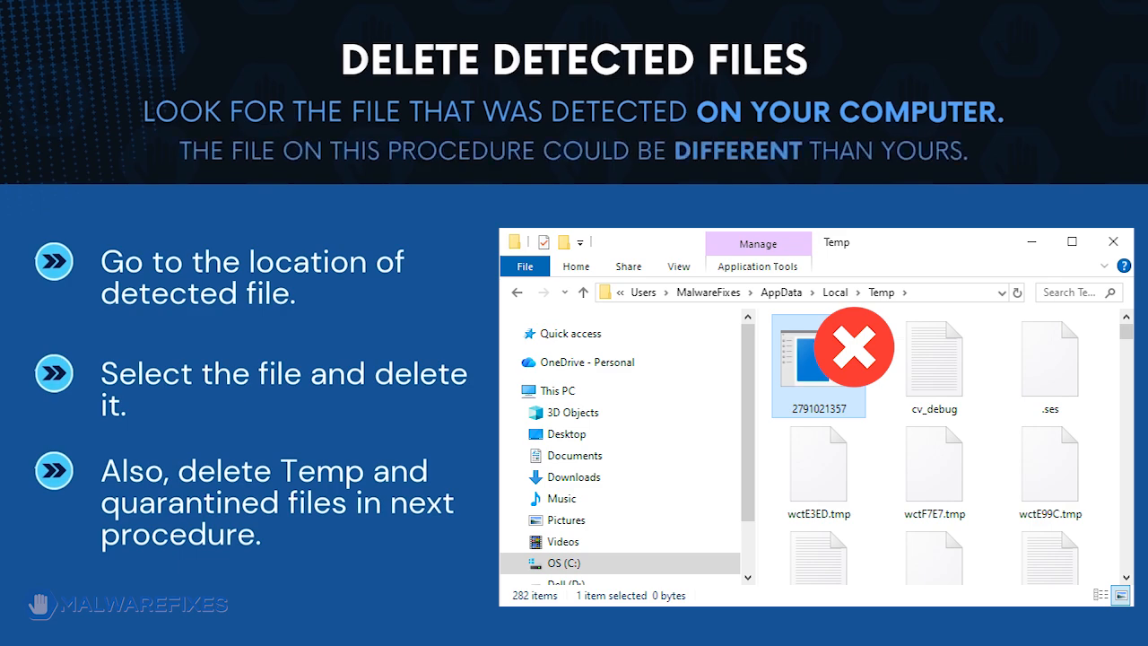
click(664, 522)
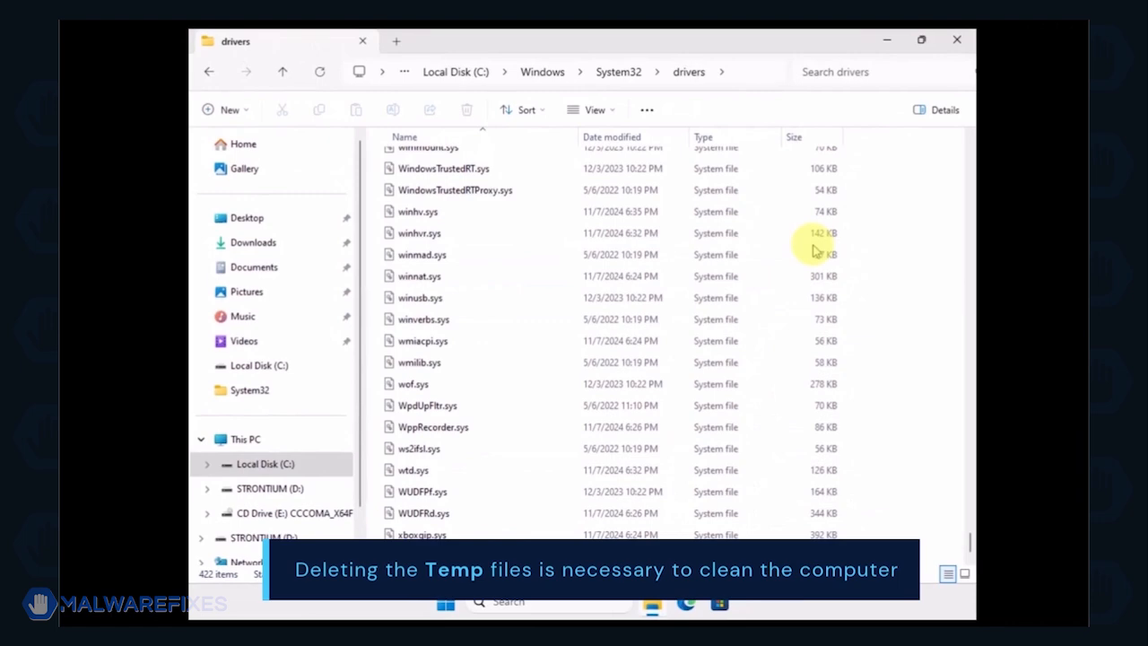
- Open the Temp folder at C:\Users\MalwareFixes\AppData\Local\Temp
click(291, 466)
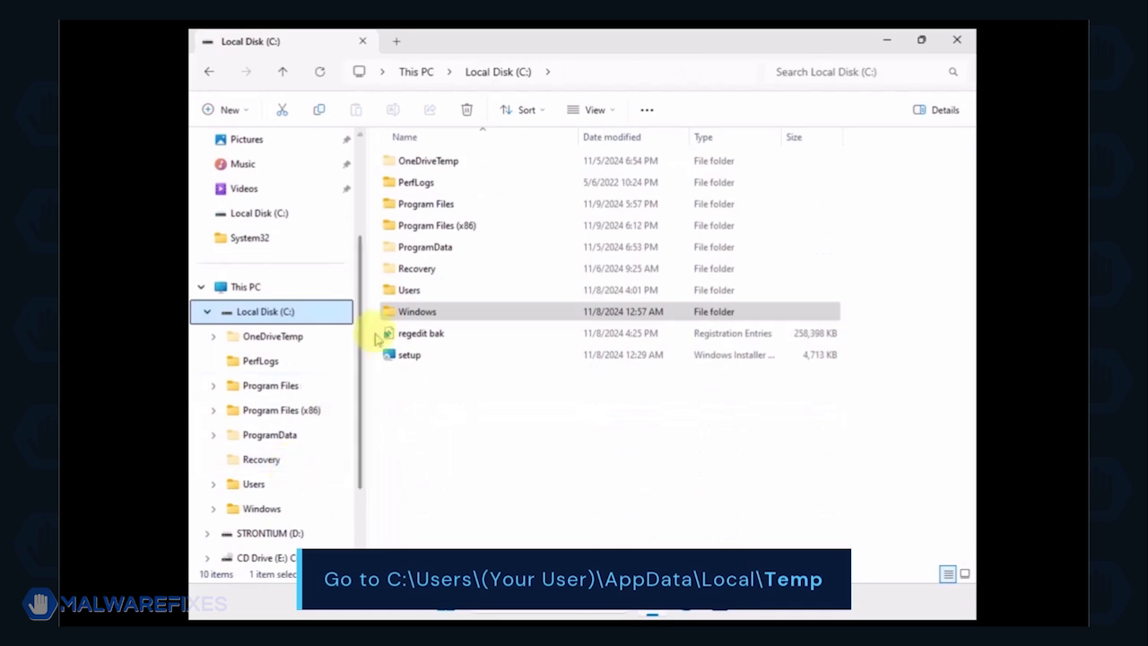
double_click(405, 291)
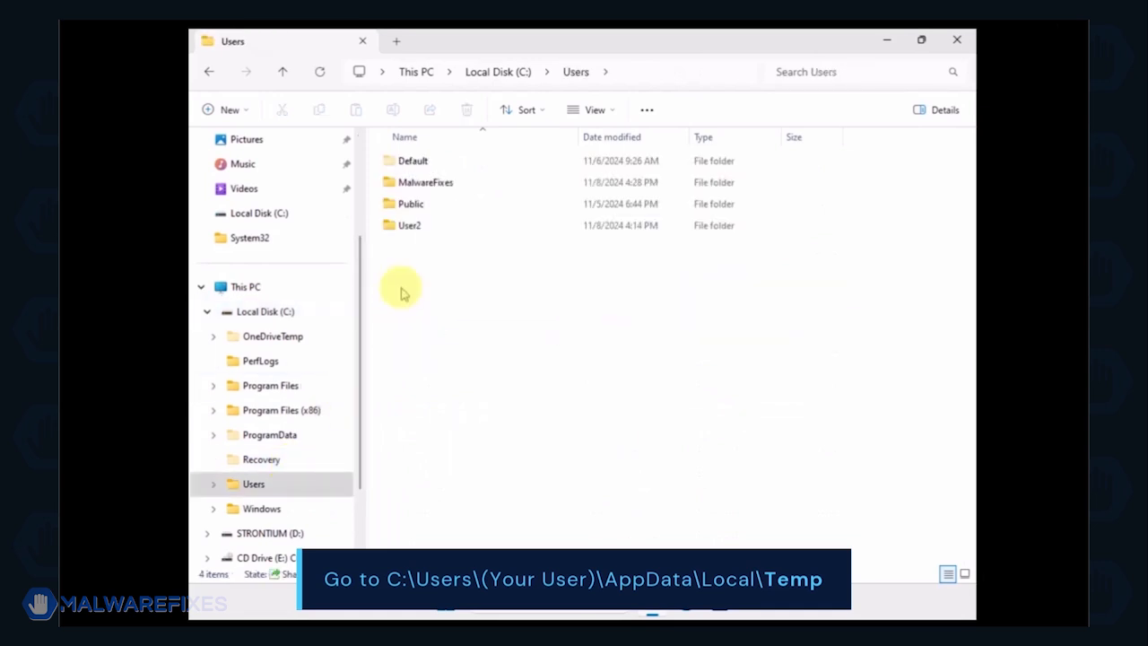
double_click(412, 184)
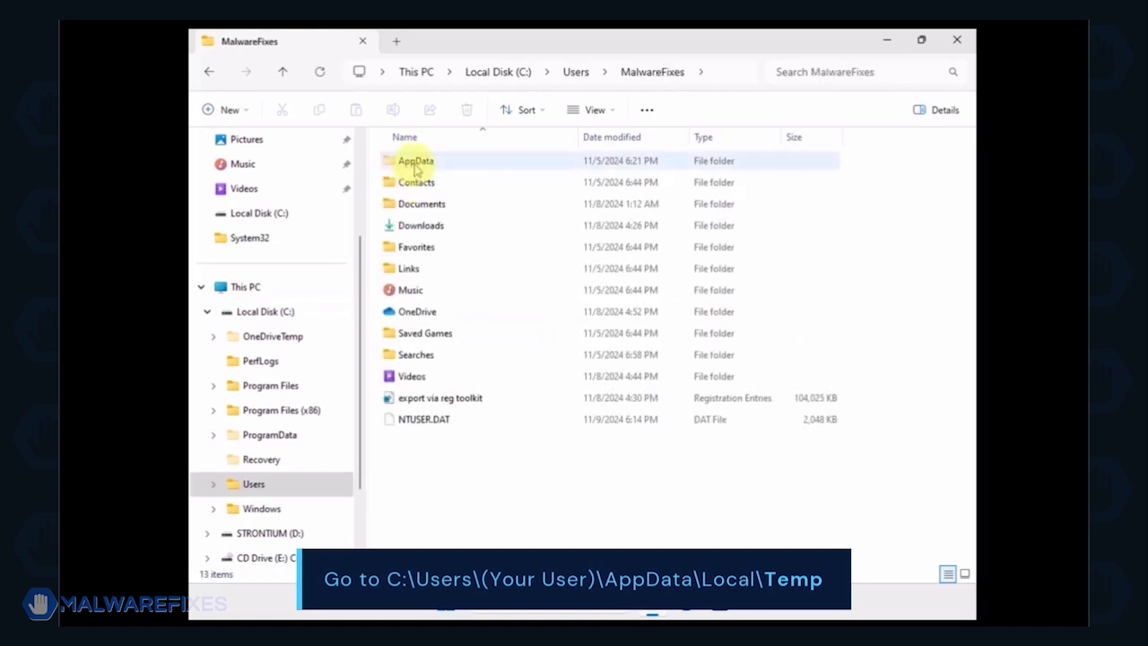
double_click(412, 163)
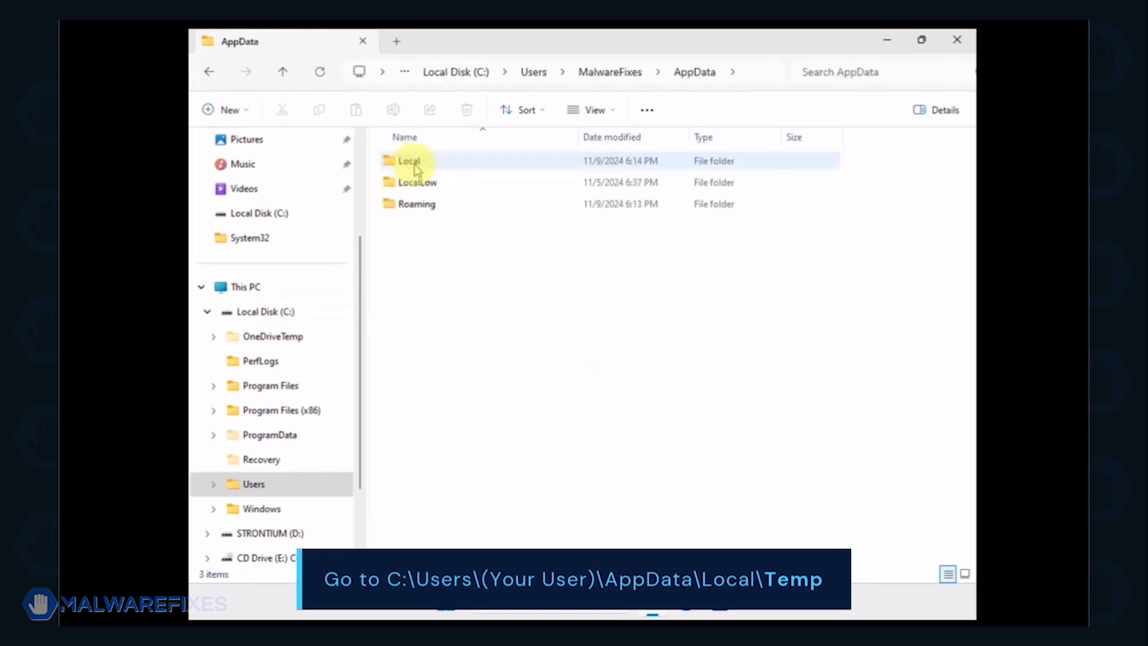
double_click(412, 162)
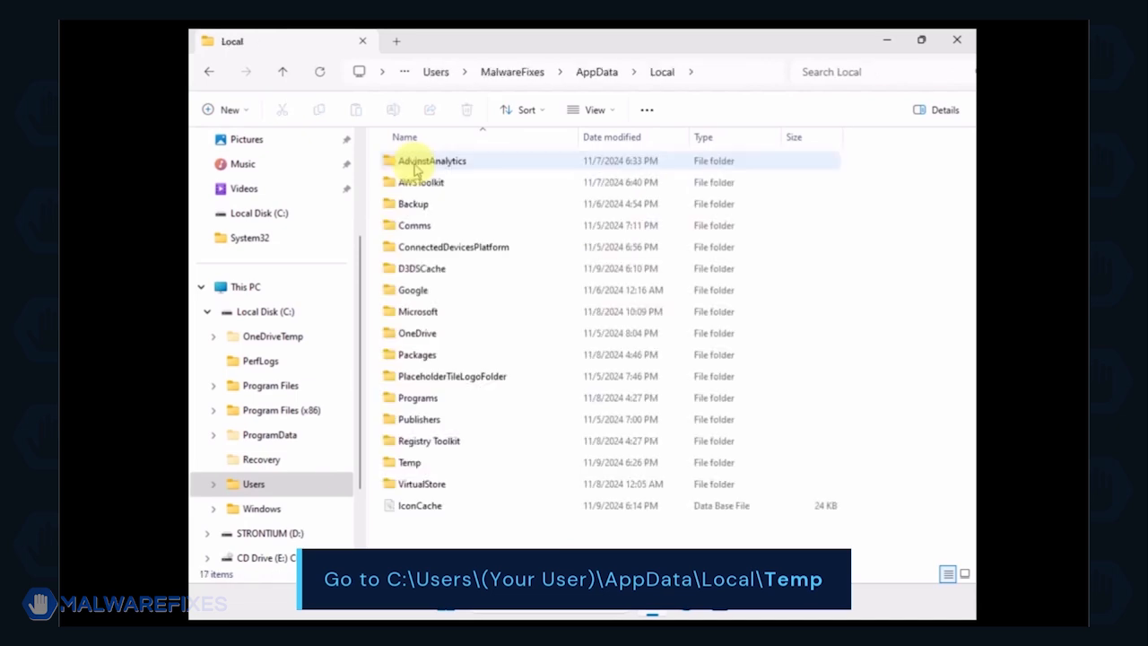
double_click(408, 463)
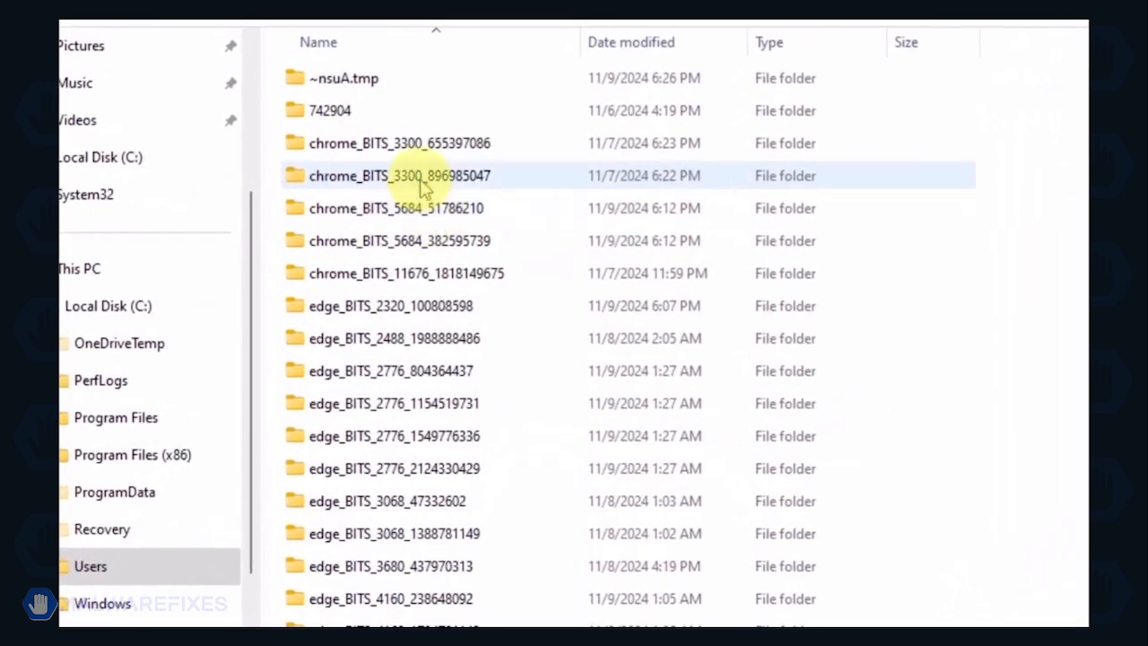
- Select all files and folders in the Temp folder and delete them
key(ctrl+a)
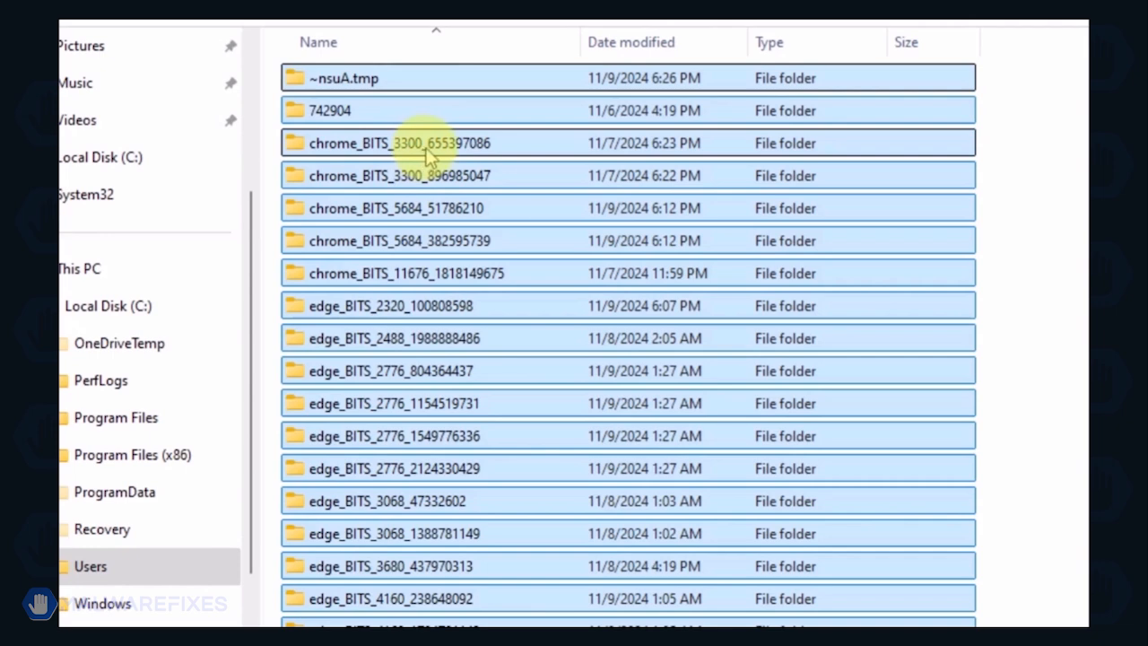
right_click(426, 154)
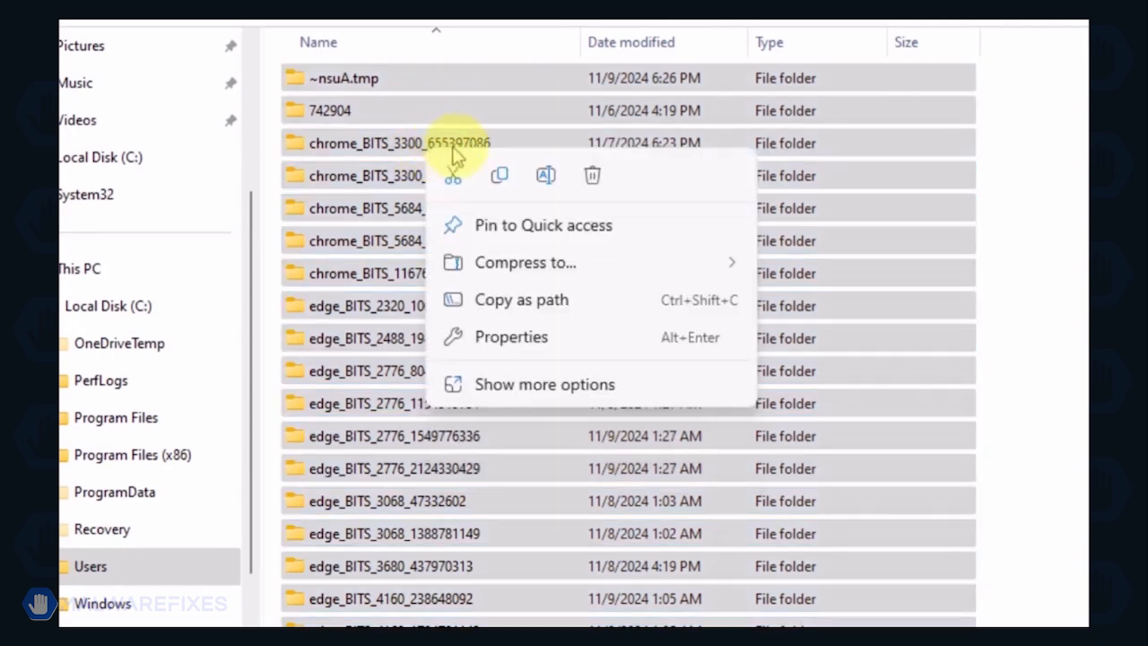
click(593, 177)
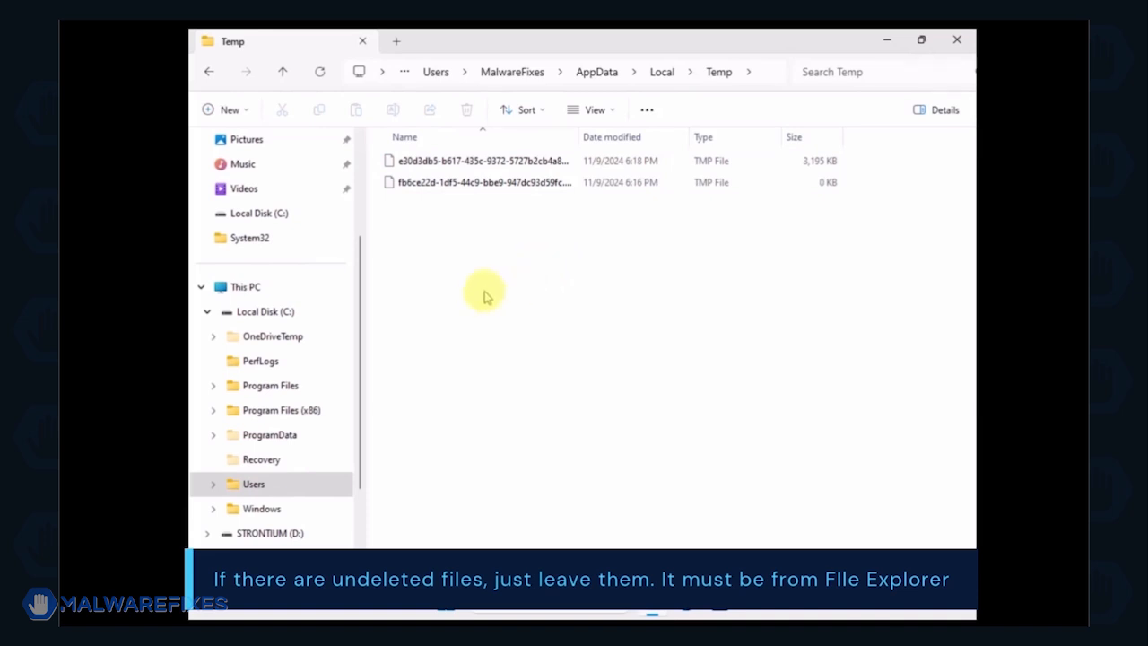
- Delete the Quarantine folder in C:\ProgramData\Microsoft\Windows Defender
click(285, 320)
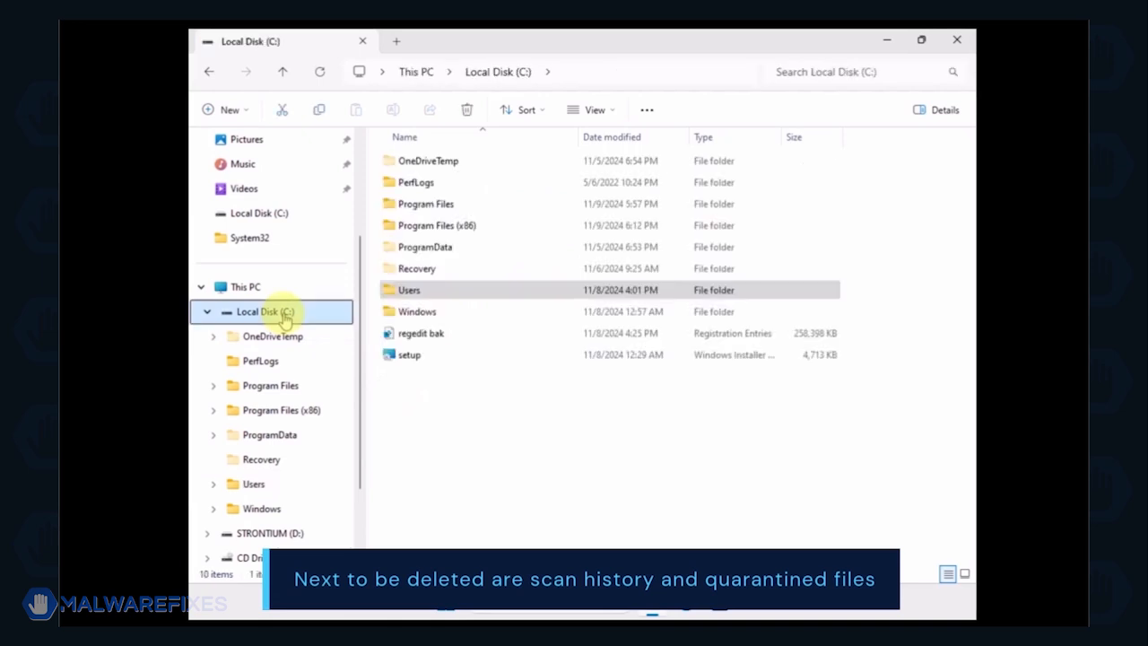
double_click(437, 249)
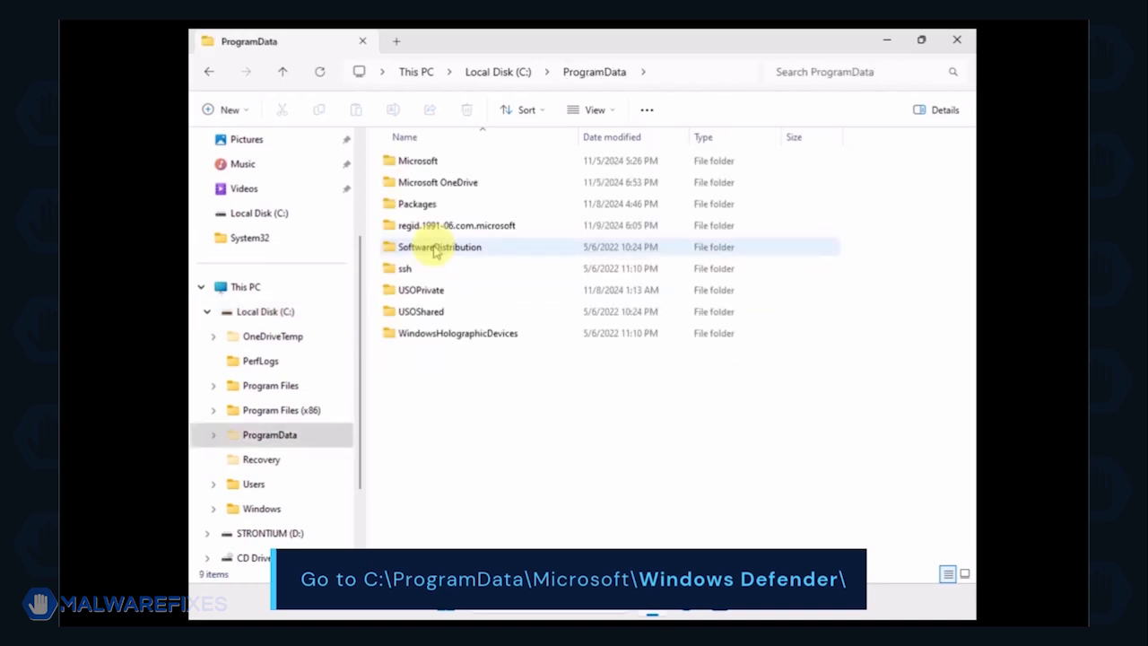
double_click(417, 161)
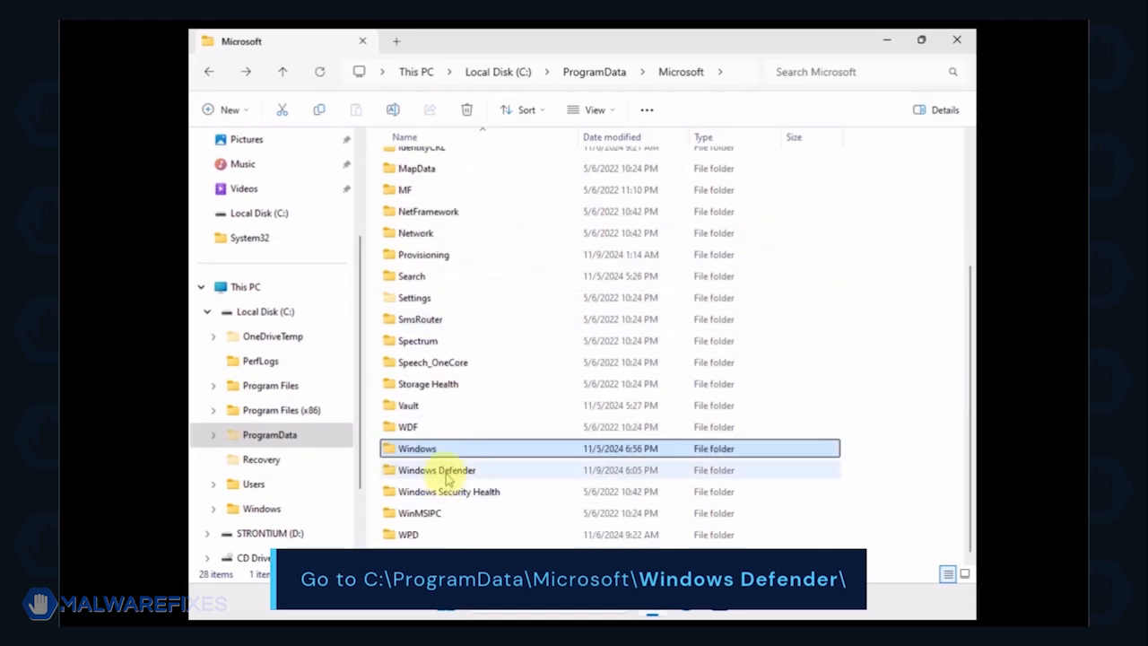
double_click(439, 470)
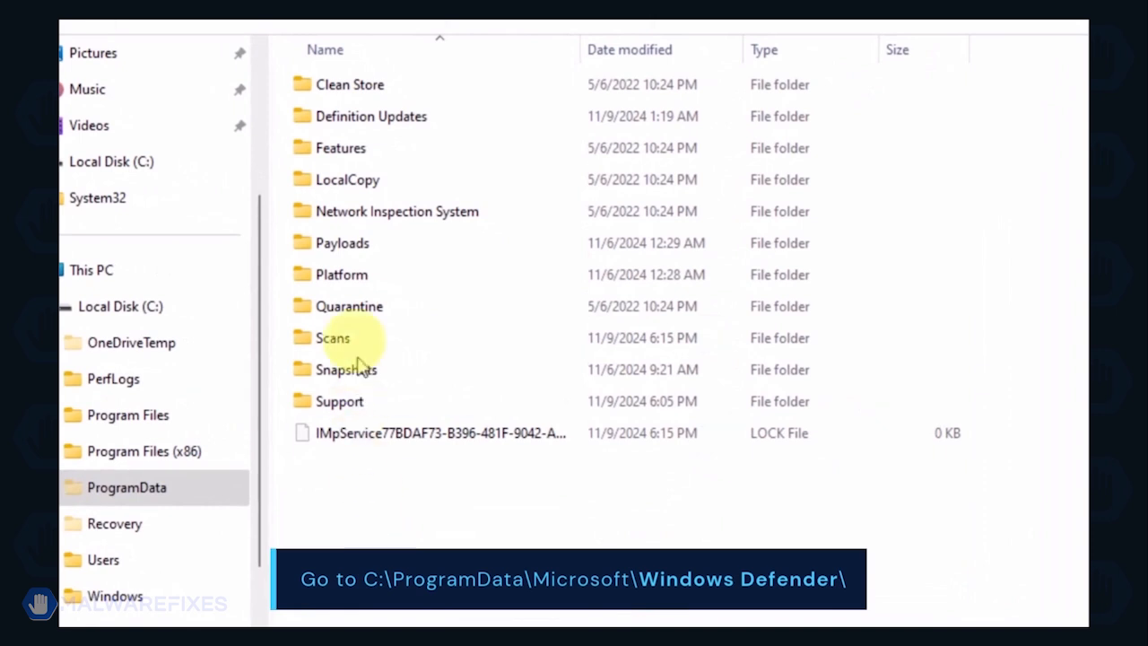
click(359, 309)
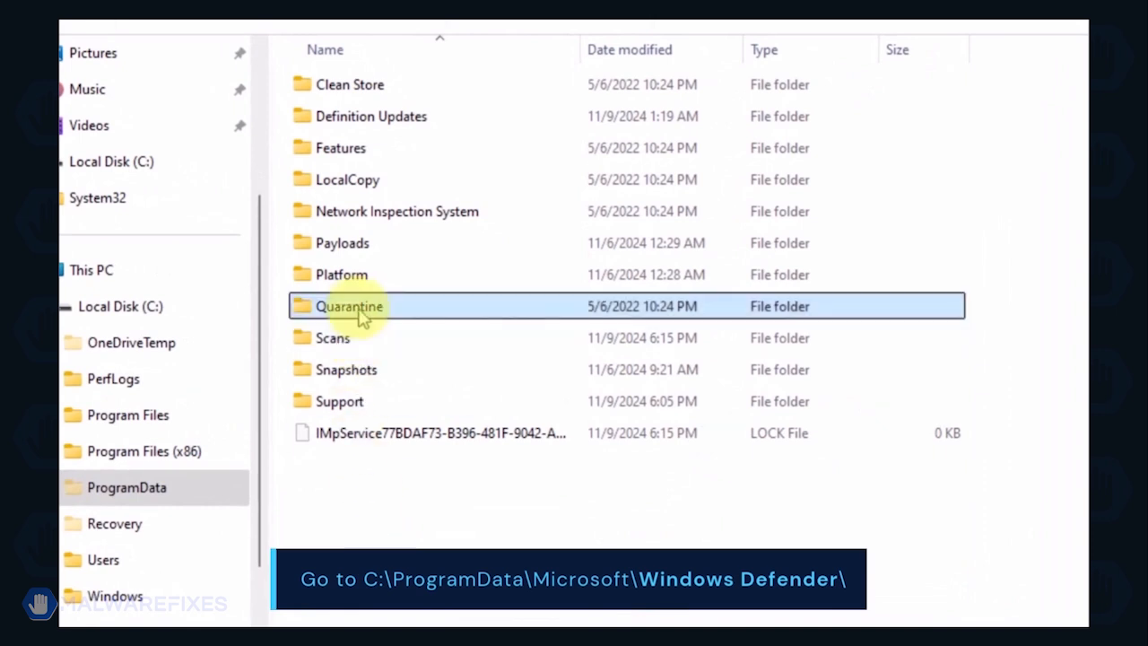
right_click(425, 317)
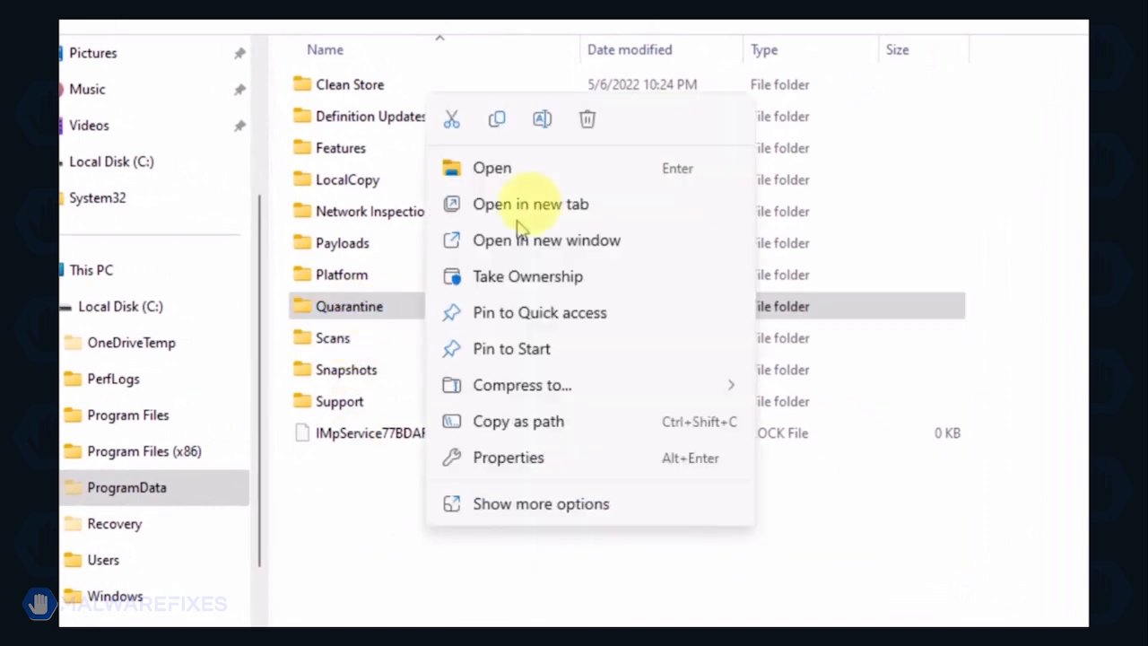
click(587, 119)
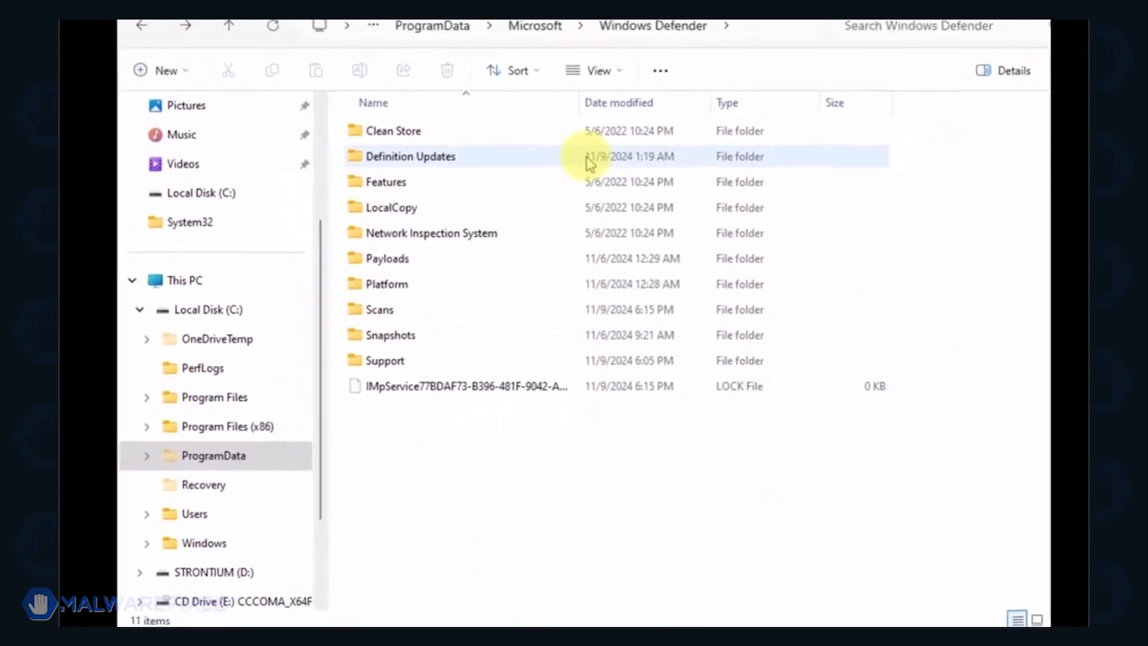
- Delete all folders in the Results folder under Windows Defender\Scans\History
double_click(437, 315)
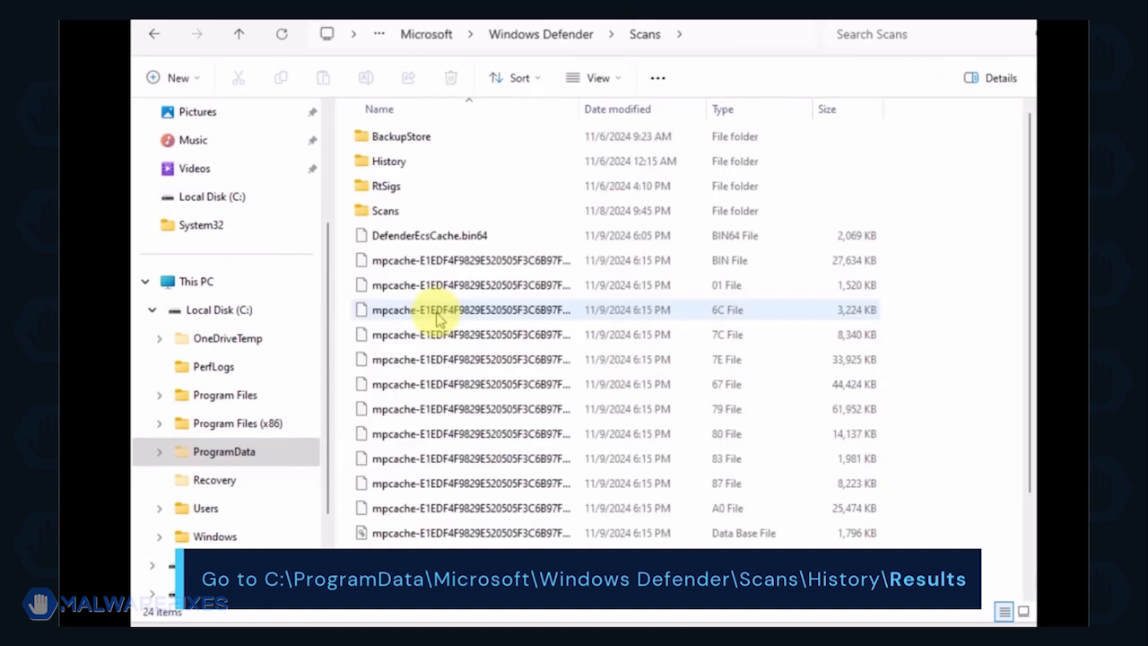
double_click(388, 165)
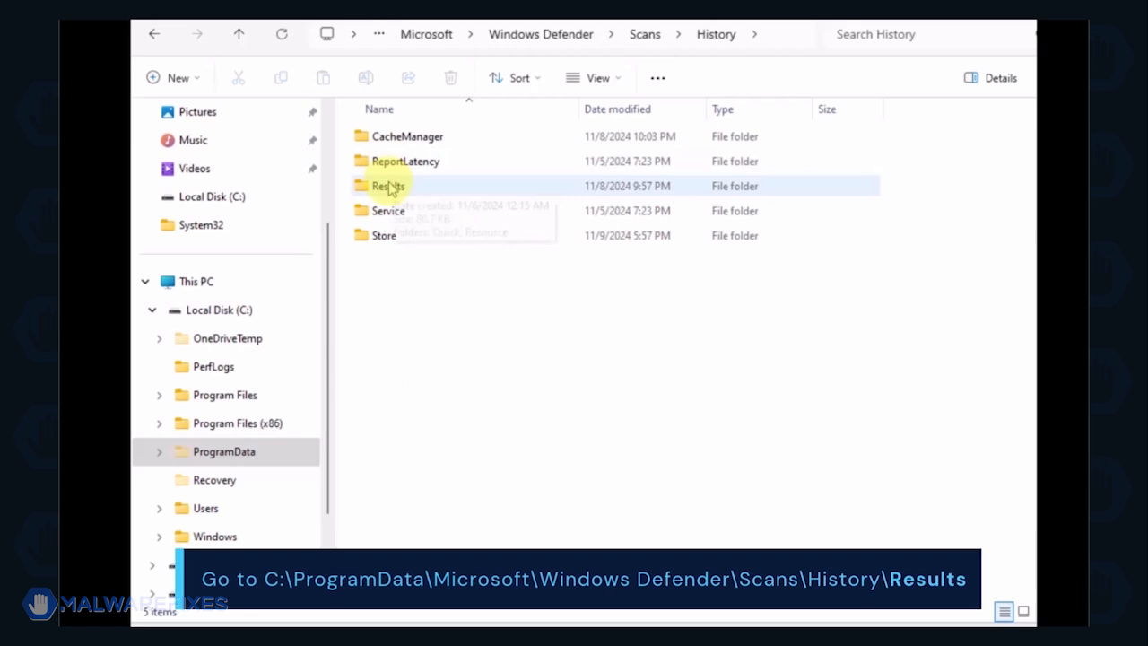
double_click(388, 186)
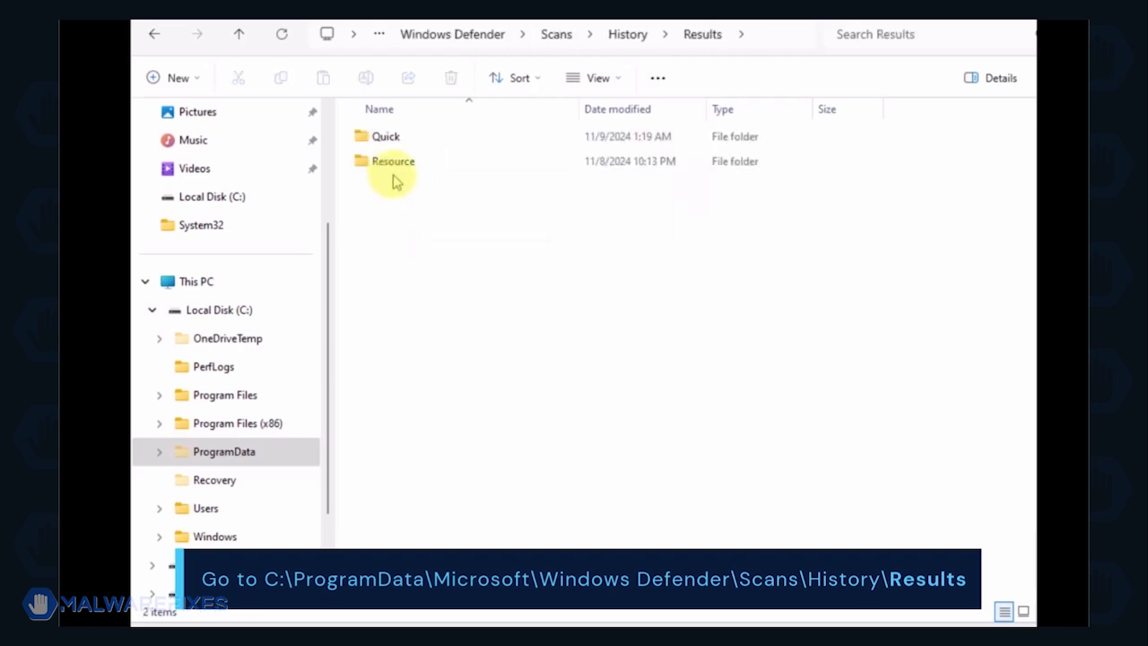
key(ctrl+a)
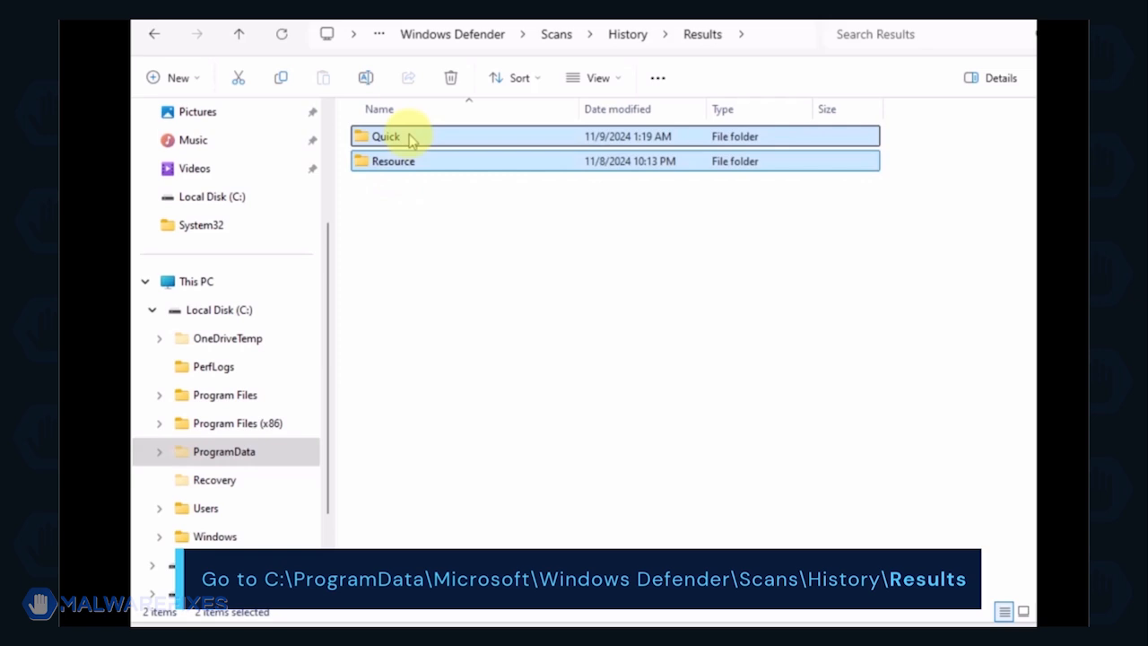
right_click(410, 137)
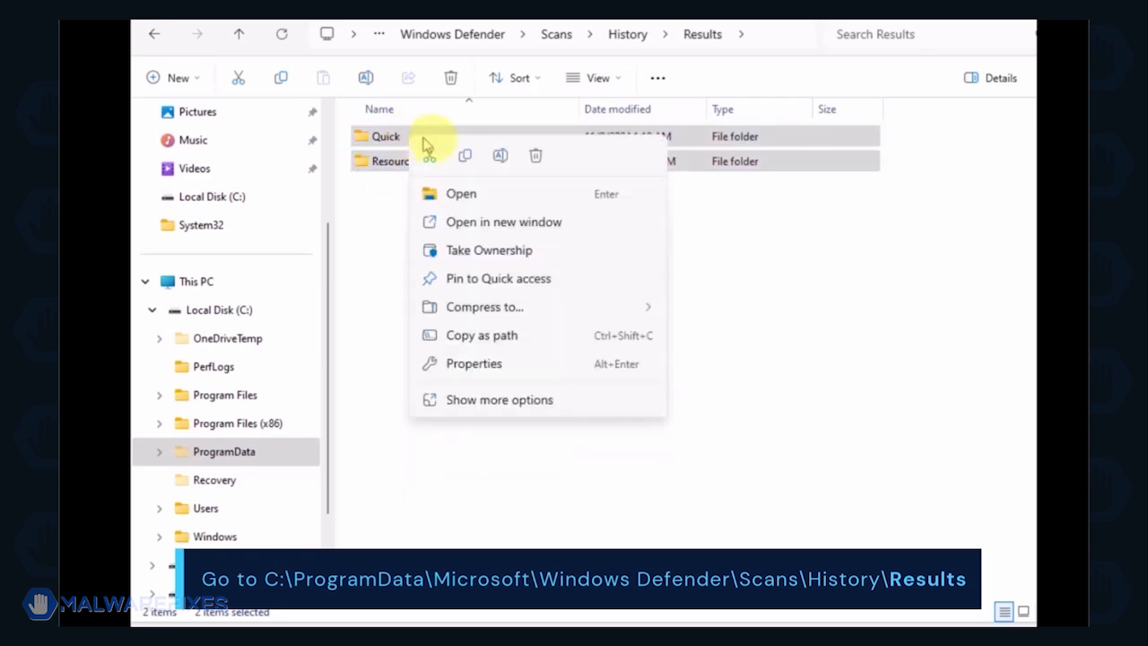
click(533, 158)
- Delete everything in the Service folder under Windows Defender\Scans\History and close File Explorer
click(150, 35)
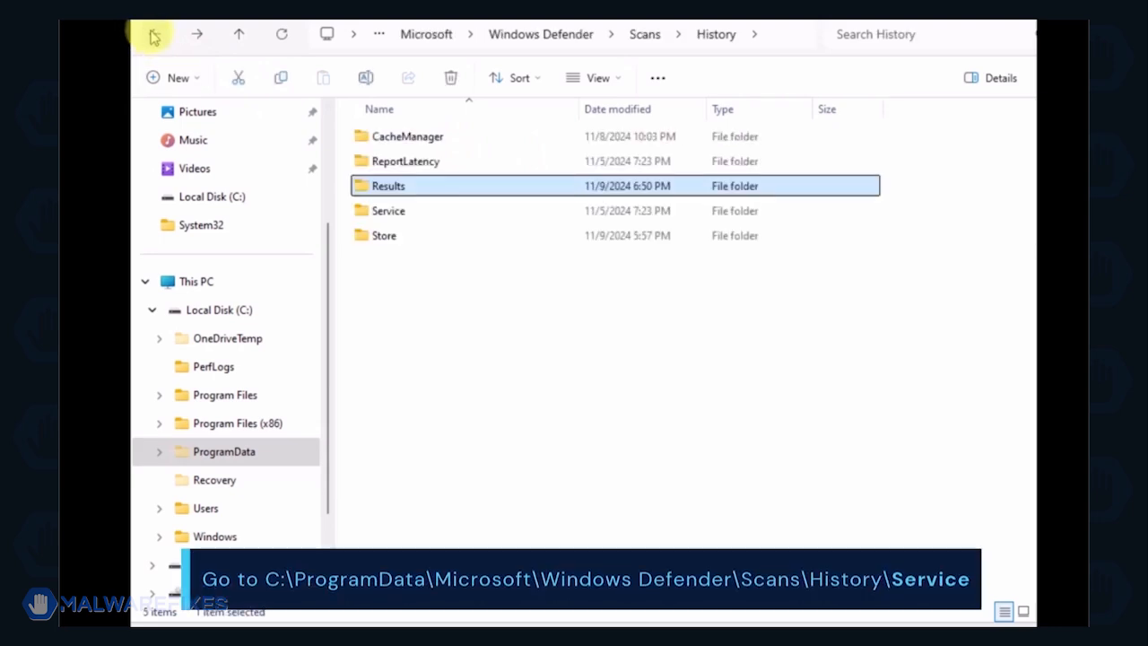
double_click(398, 211)
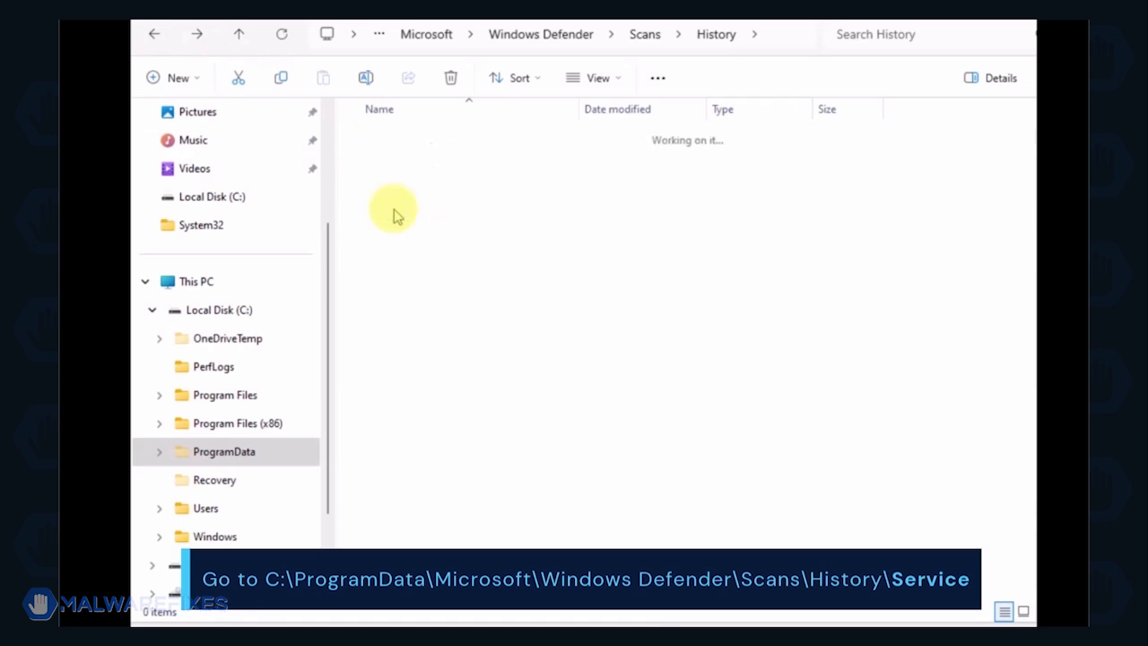
key(ctrl+a)
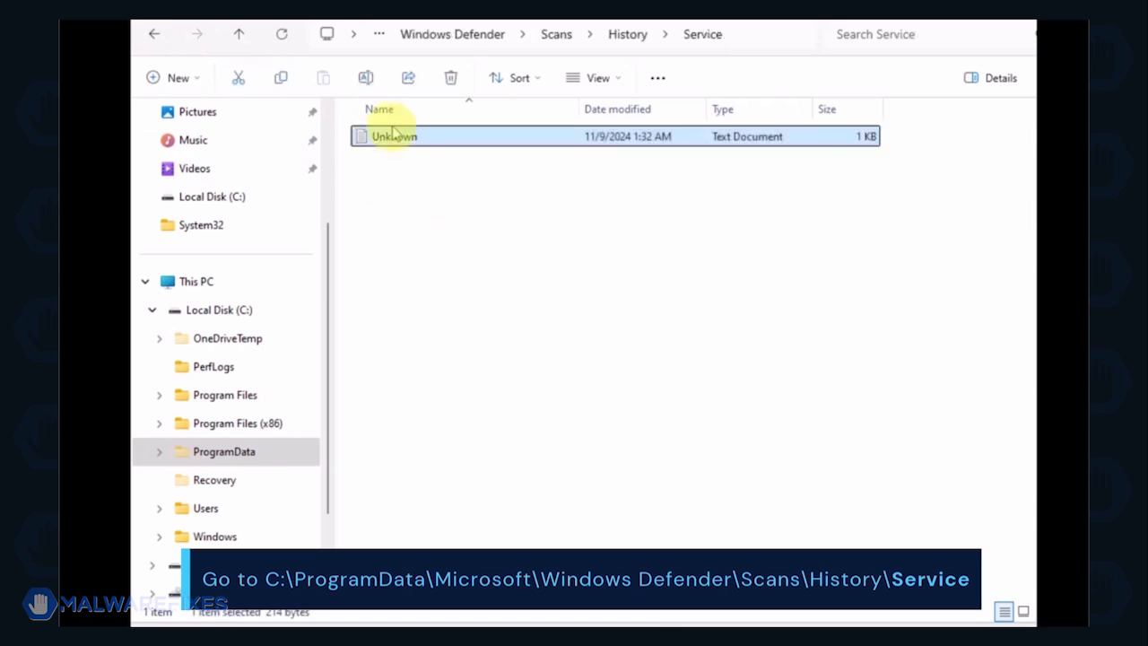
right_click(393, 143)
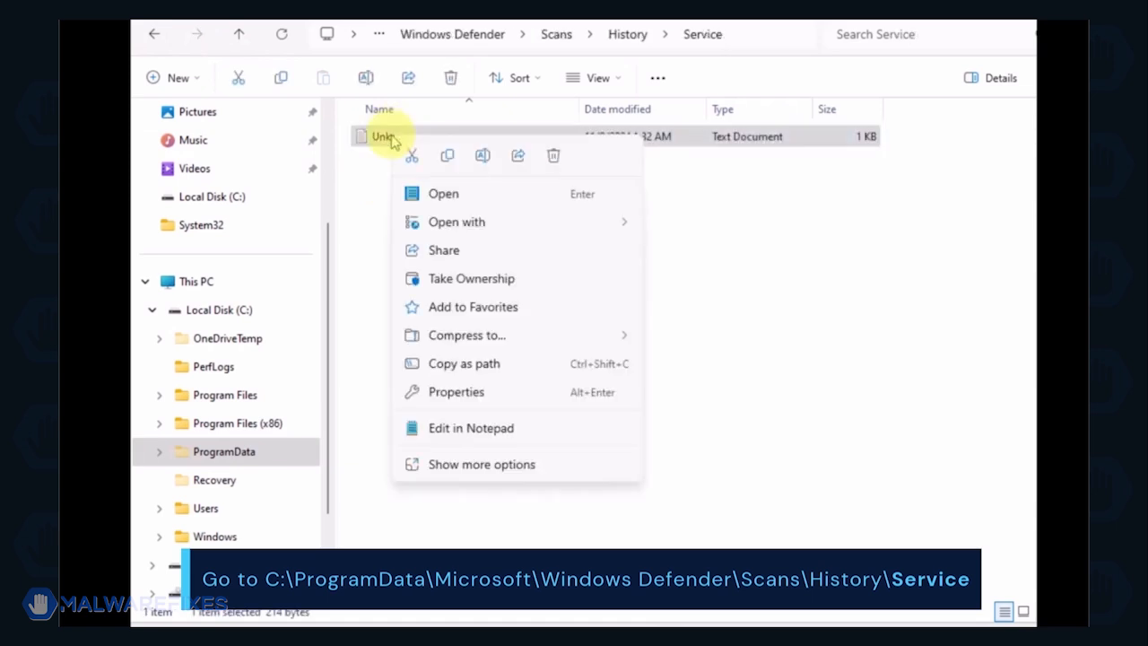
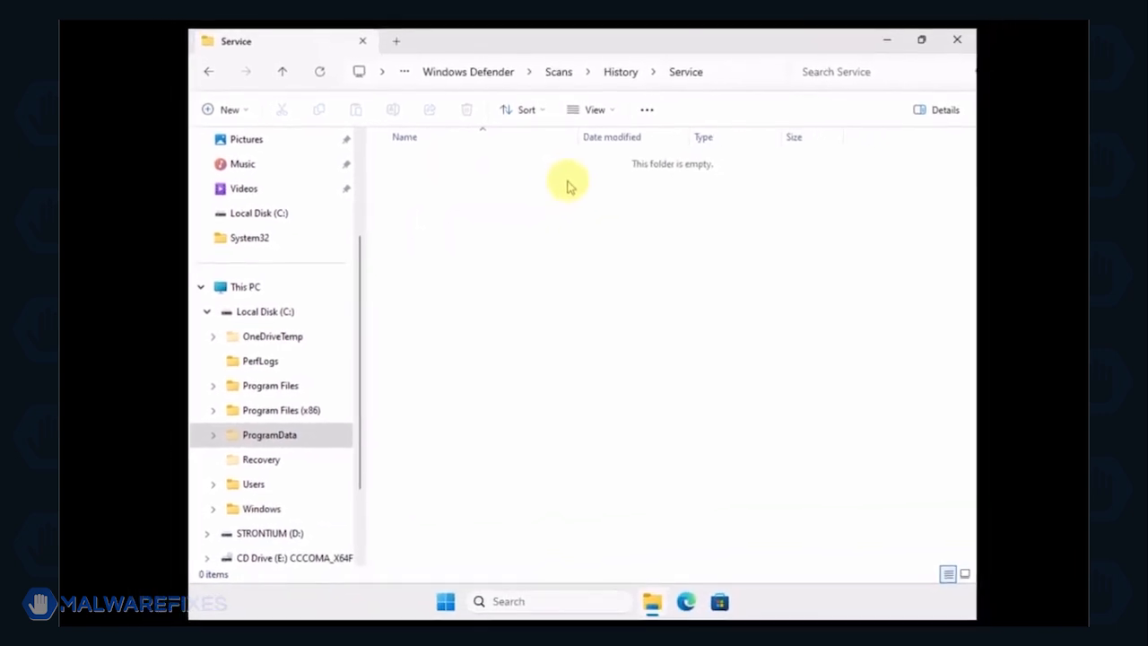
click(958, 41)
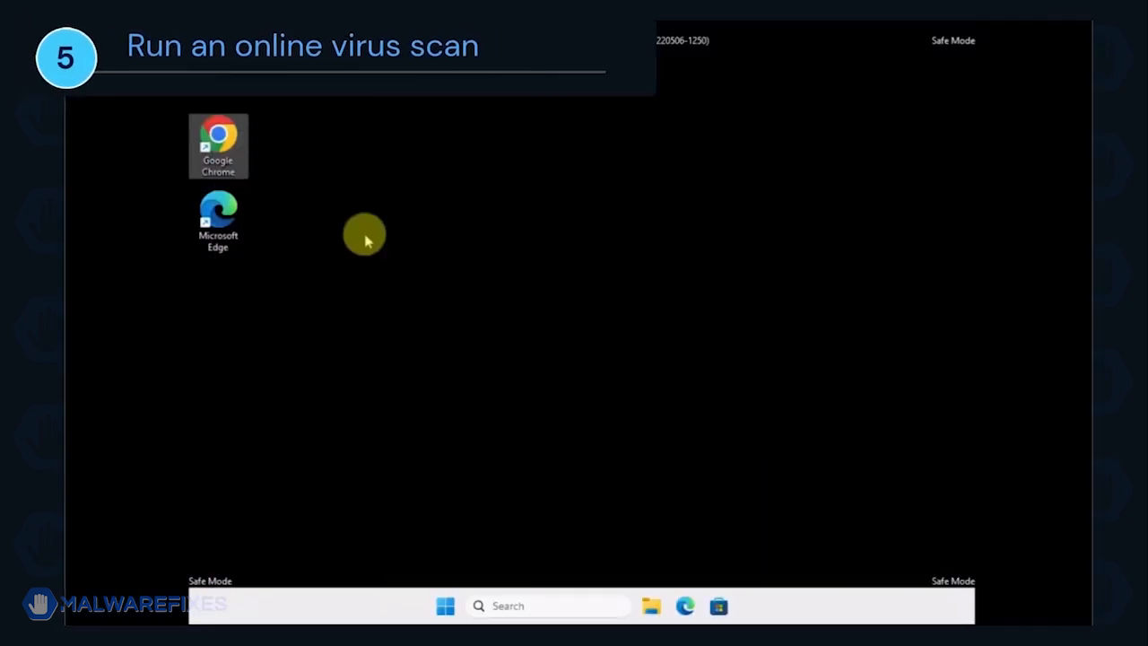
- Open Google Chrome and search the web for "eSET's Free Online Scanner"
double_click(239, 149)
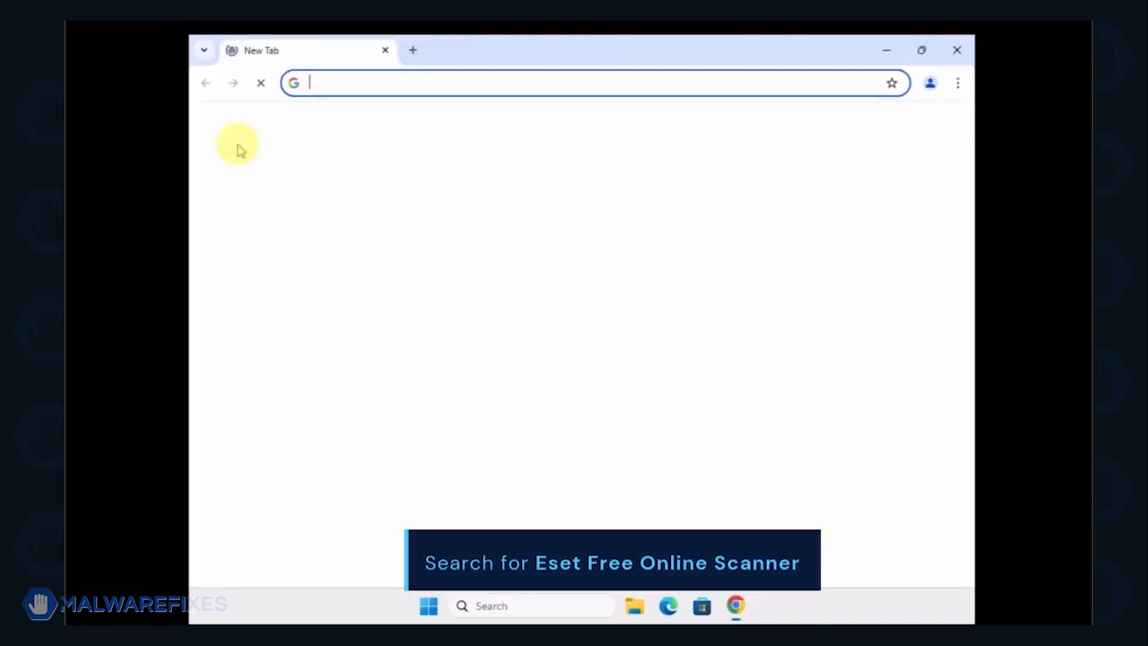
click(464, 320)
text(eSET's Free Online Scanner)
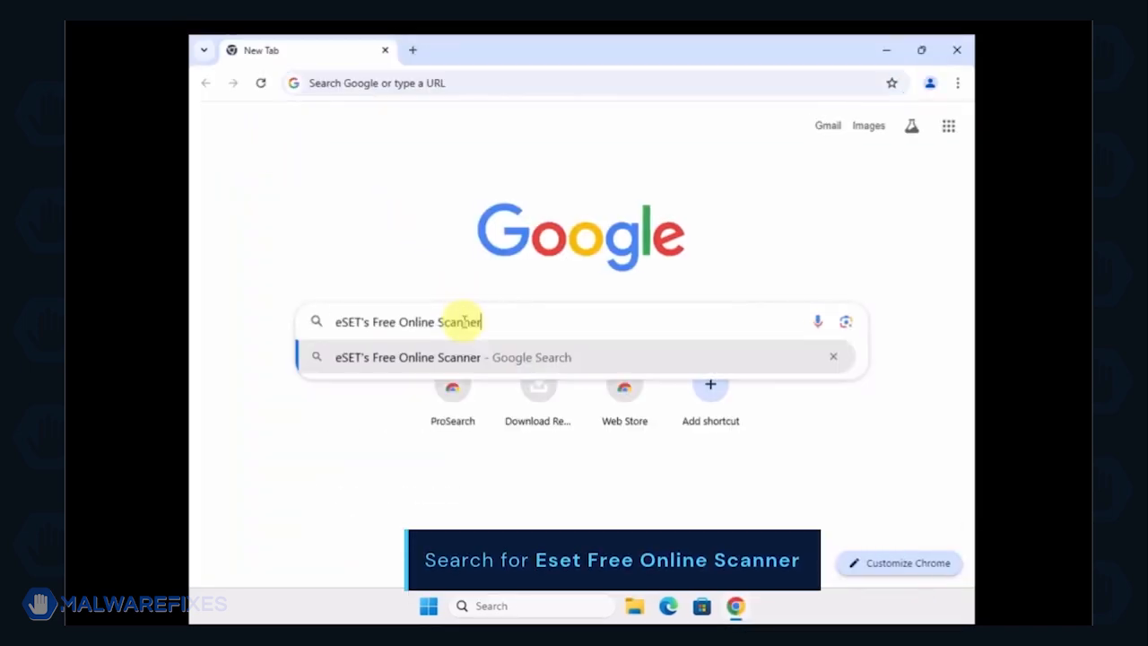
key(Return)
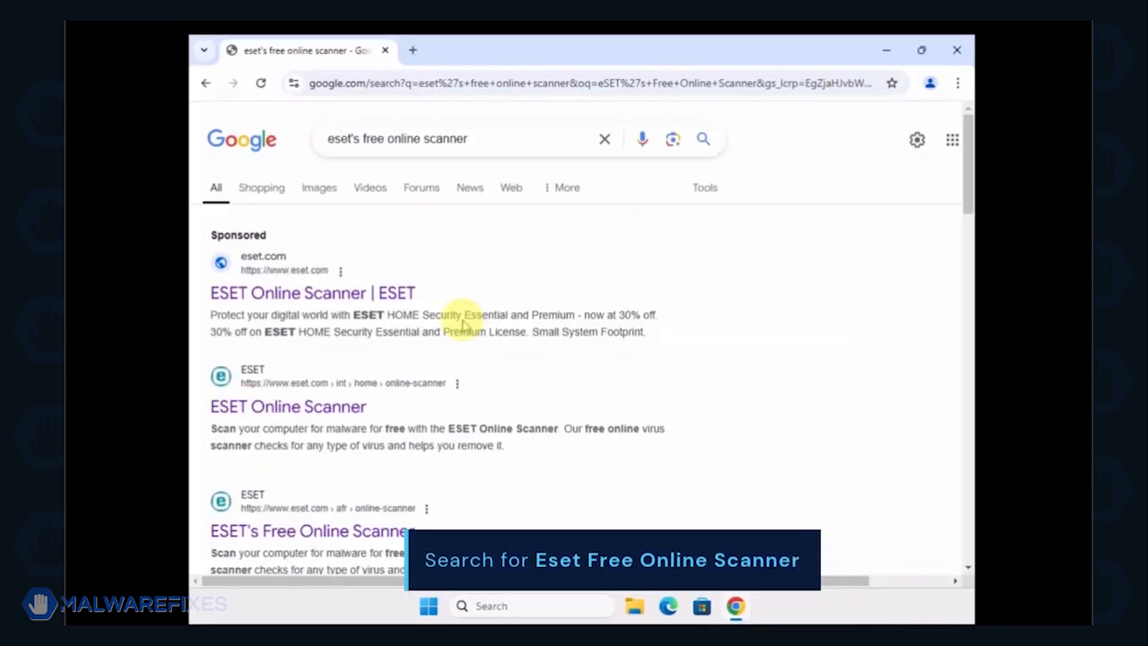
- Download the one-time scan tool from ESET's Free Online Scanner page and run esetonlinescanner as administrator
scroll(462, 325, down, 3)
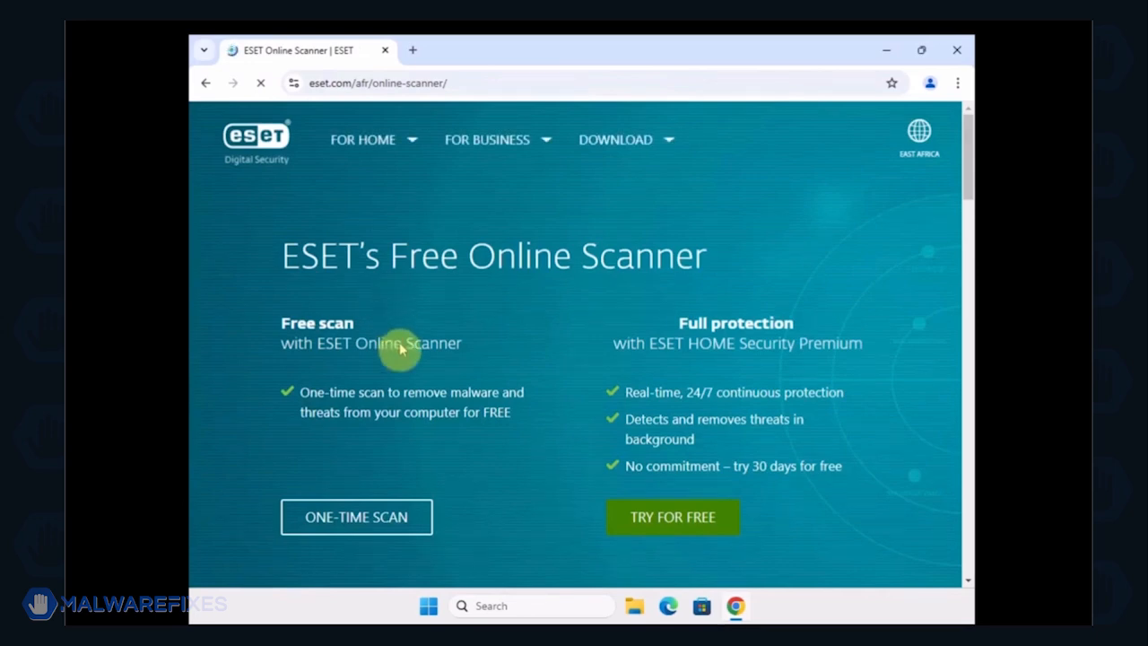
click(368, 519)
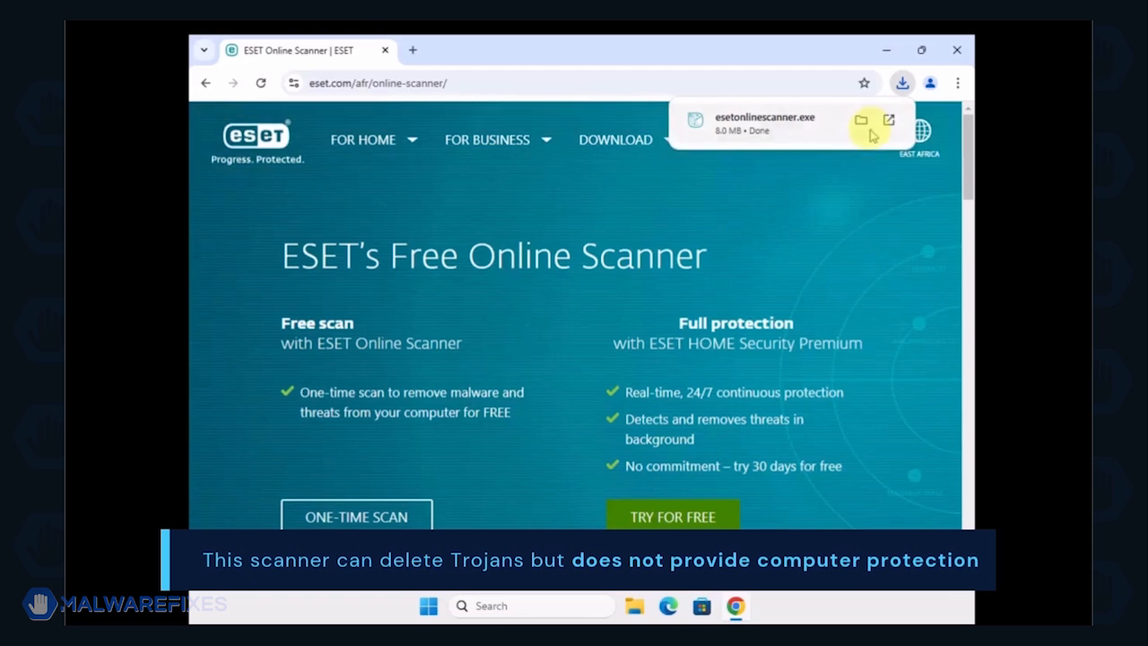
click(860, 122)
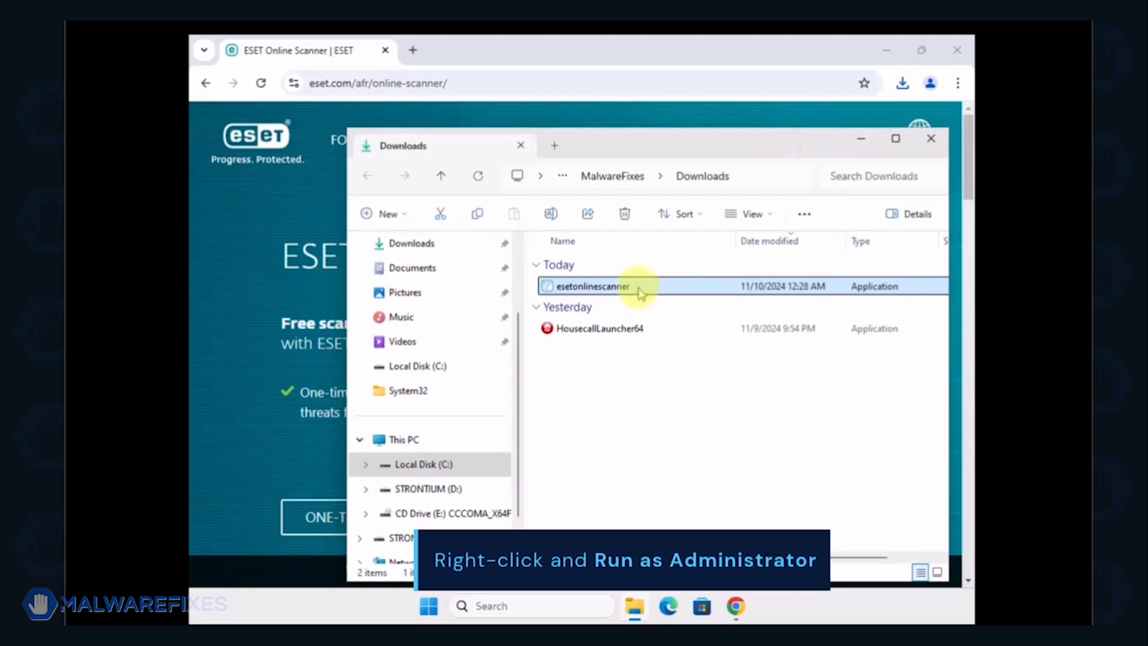
right_click(641, 293)
click(664, 331)
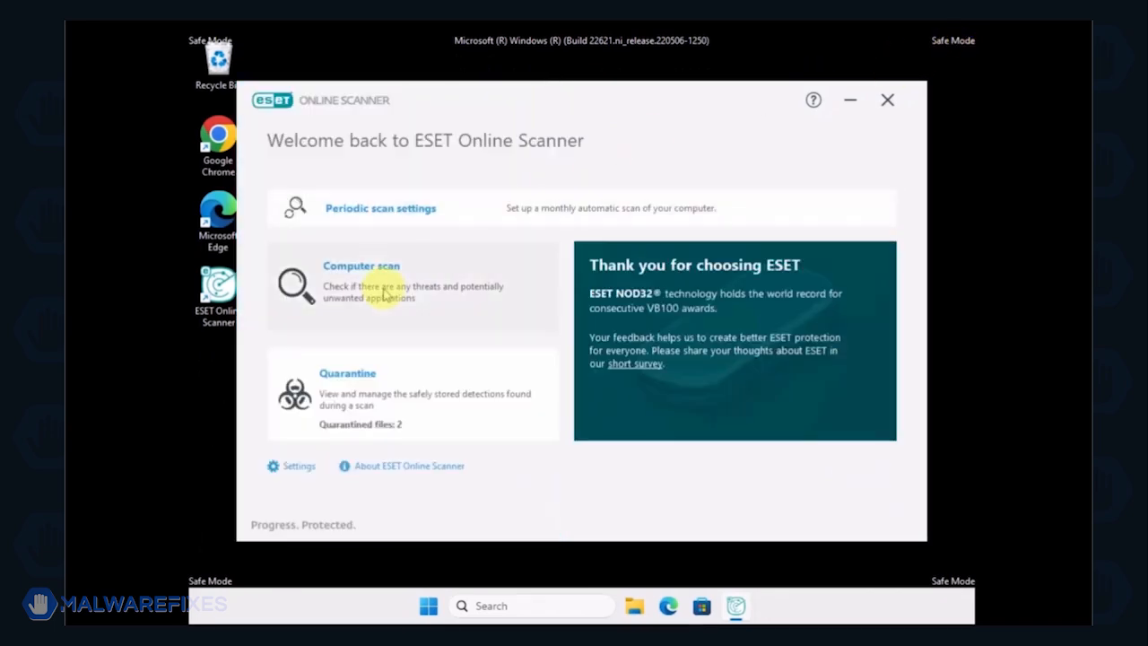
- Run a full computer scan in ESET Online Scanner and close the application after viewing the detailed results
click(384, 295)
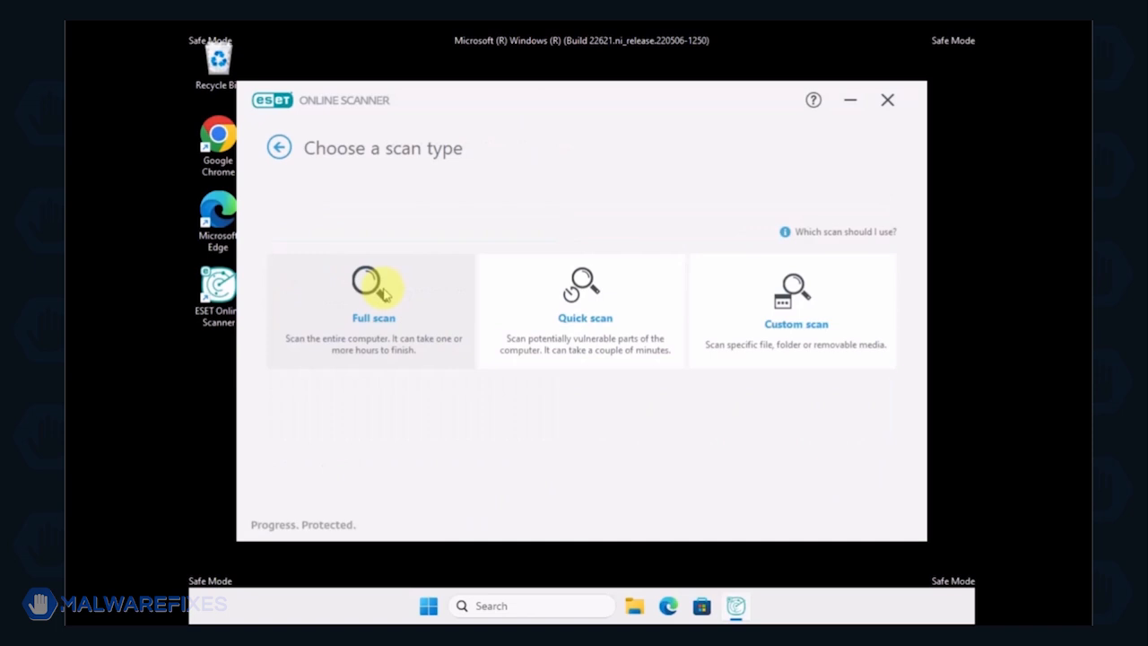
click(384, 293)
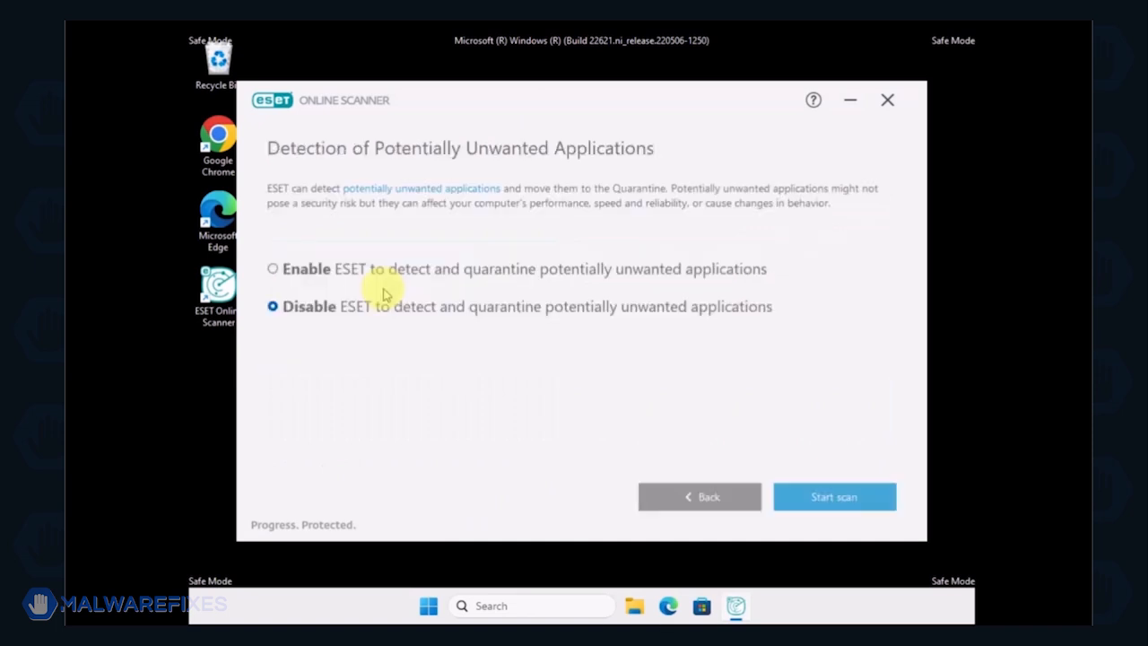
click(843, 504)
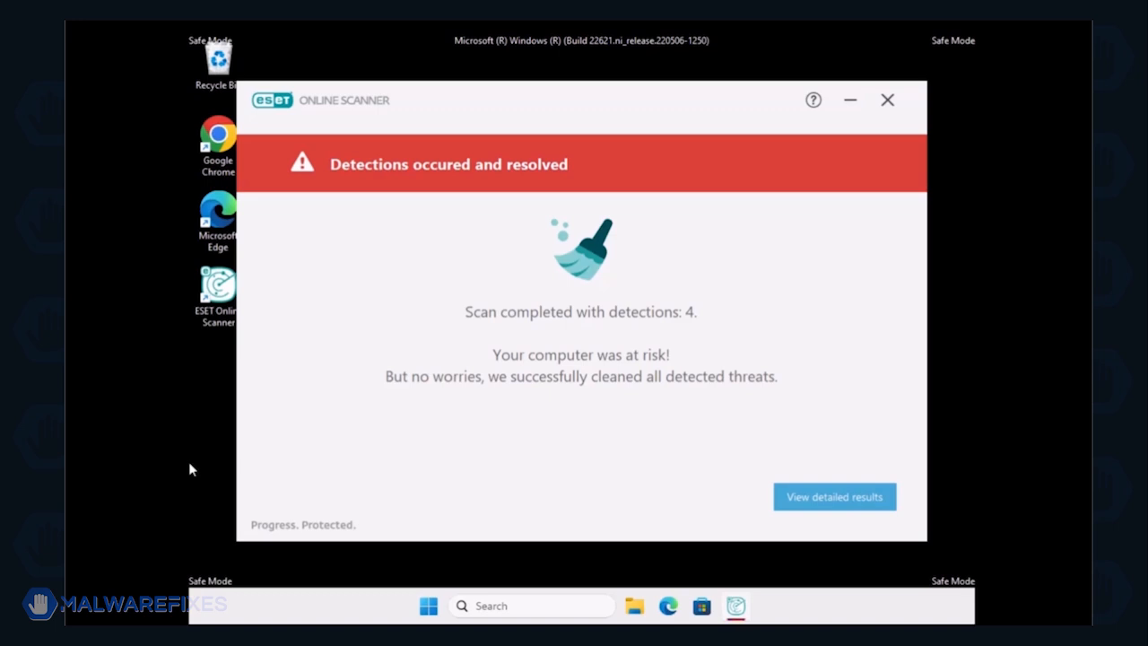
click(849, 504)
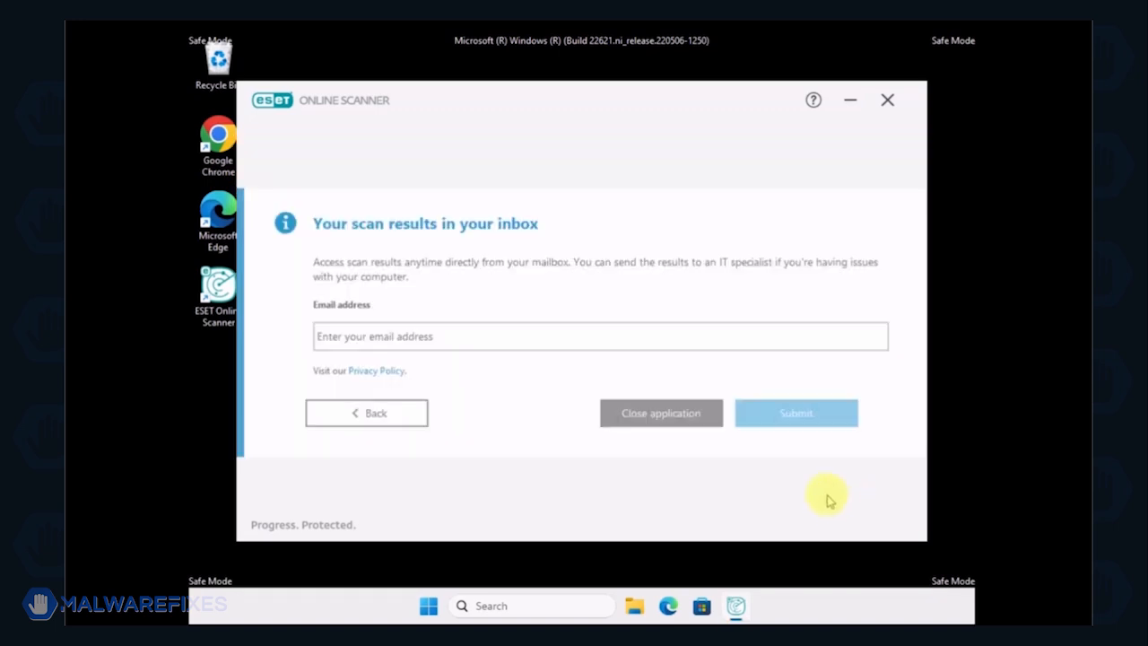
click(657, 416)
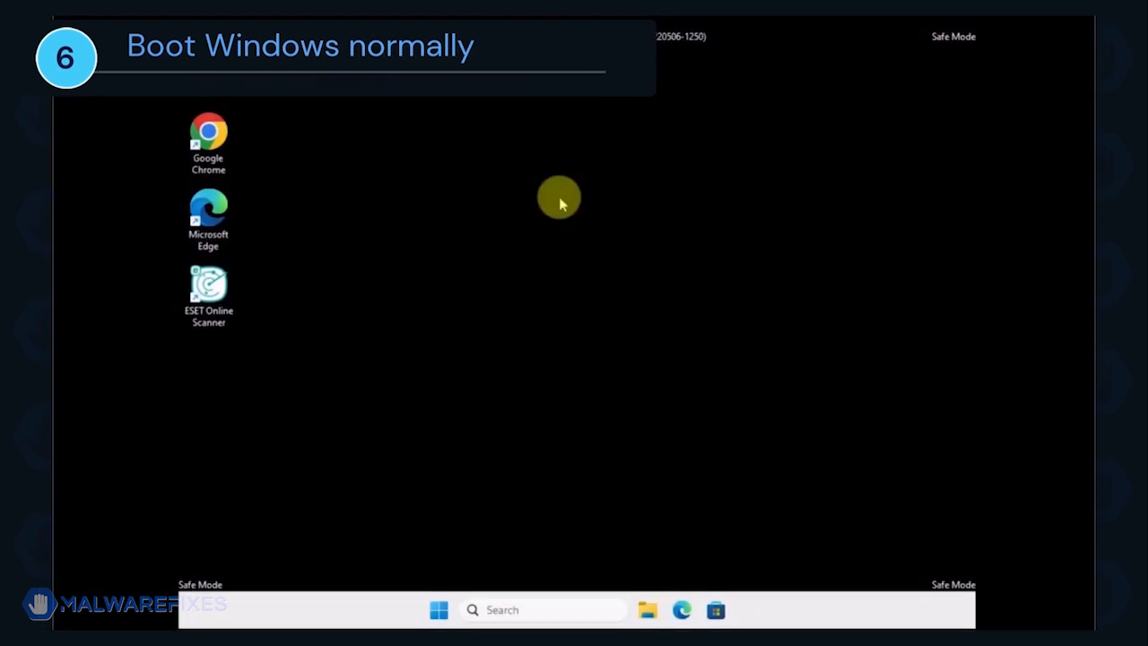
- Set Windows to Normal startup in System Configuration (msconfig) and restart the computer
key(super+r)
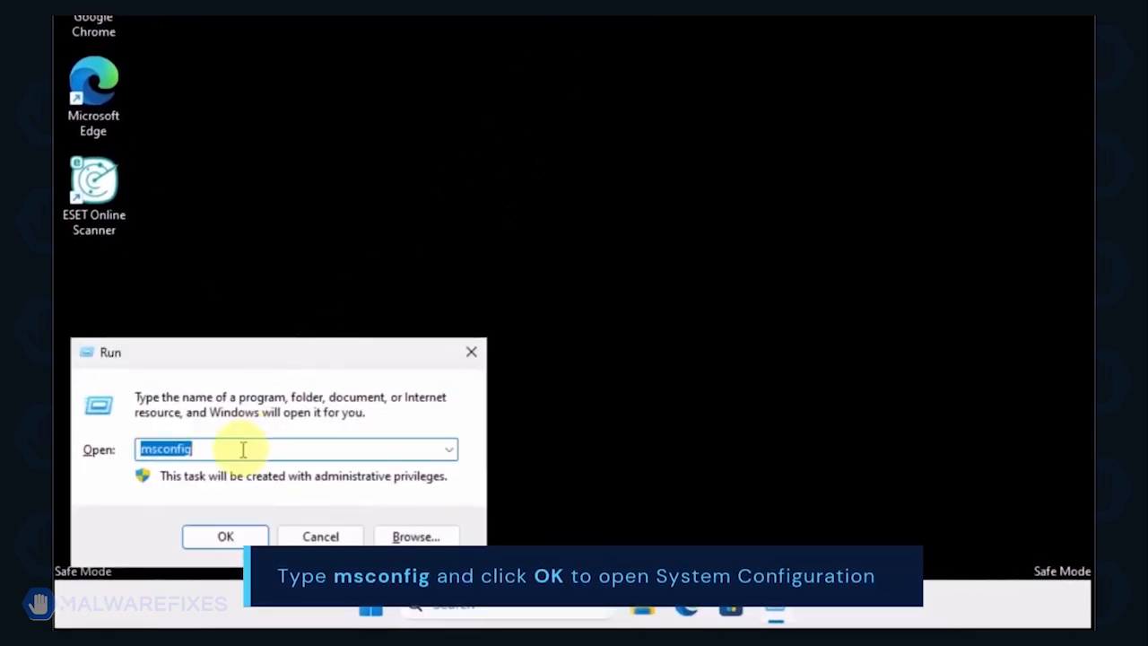
click(243, 449)
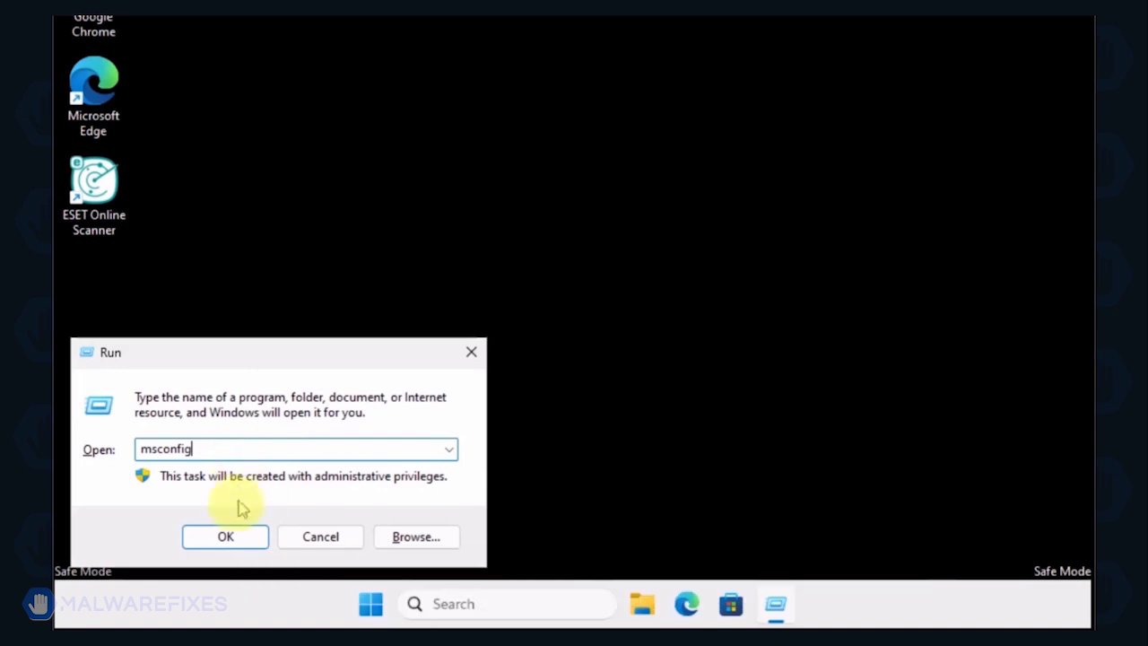
click(230, 541)
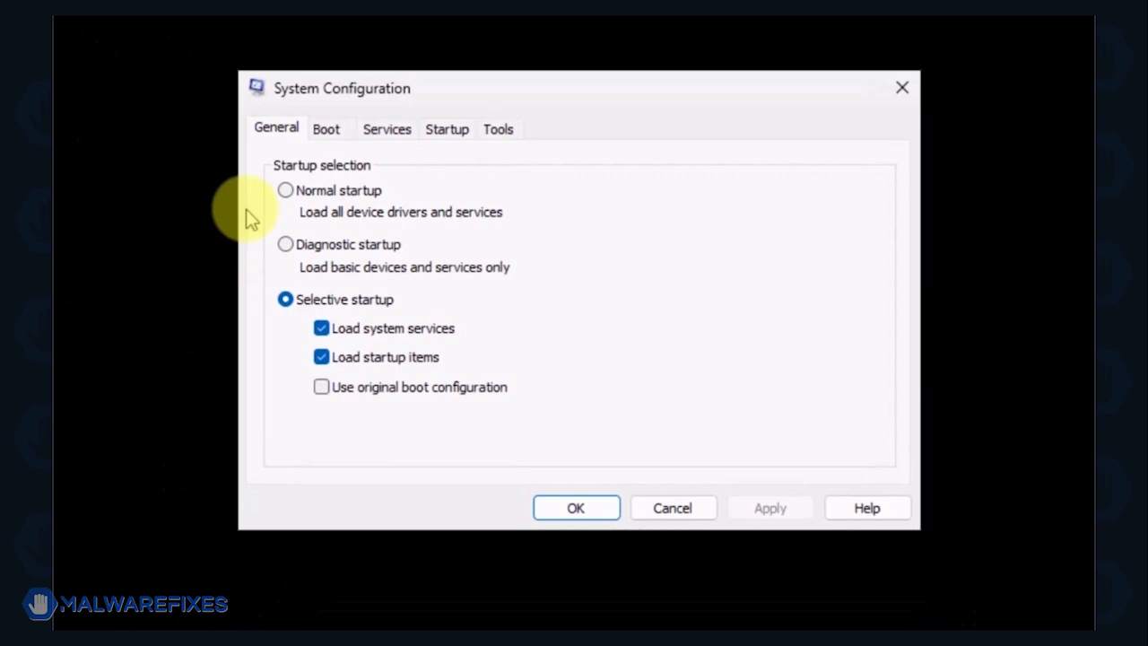
click(285, 191)
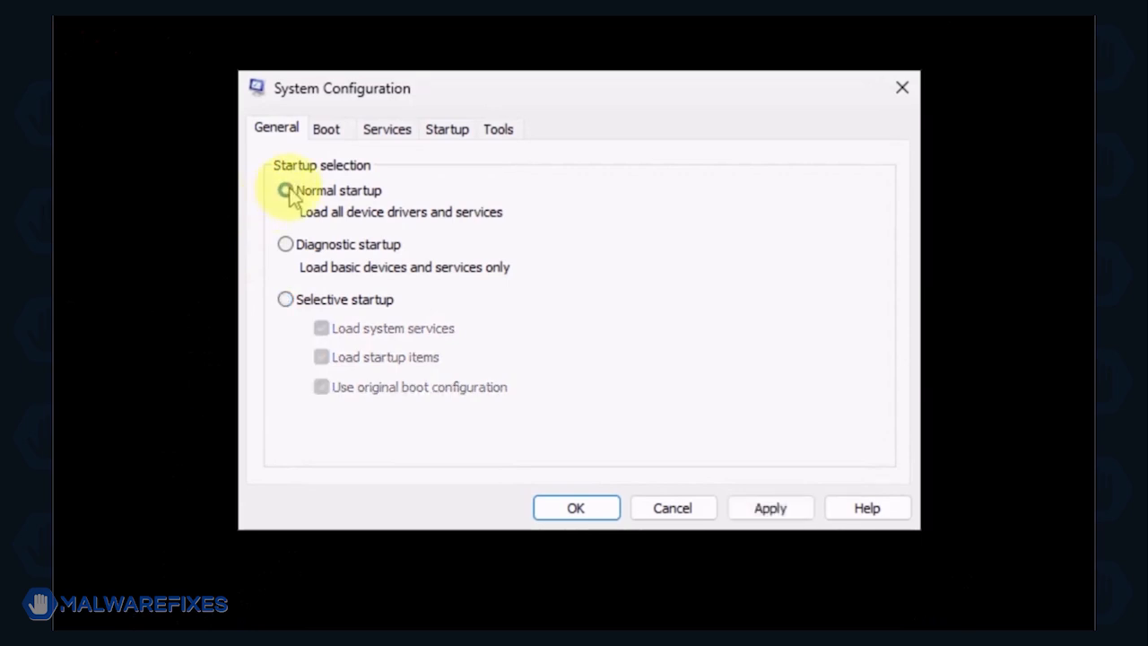
click(758, 509)
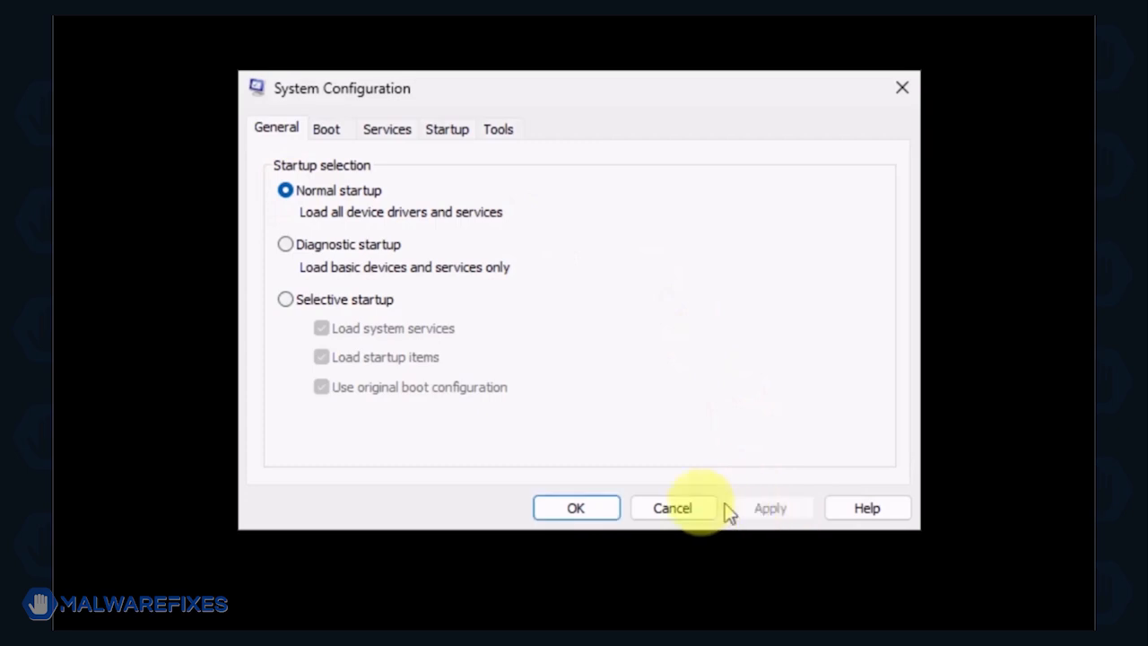
click(558, 509)
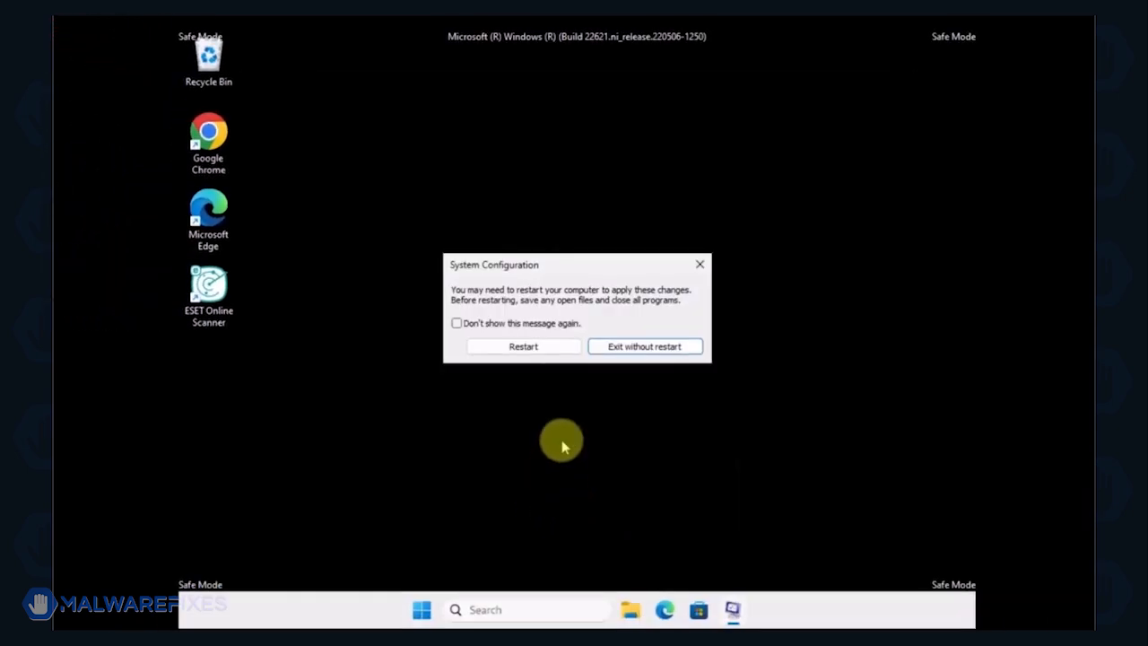
click(529, 347)
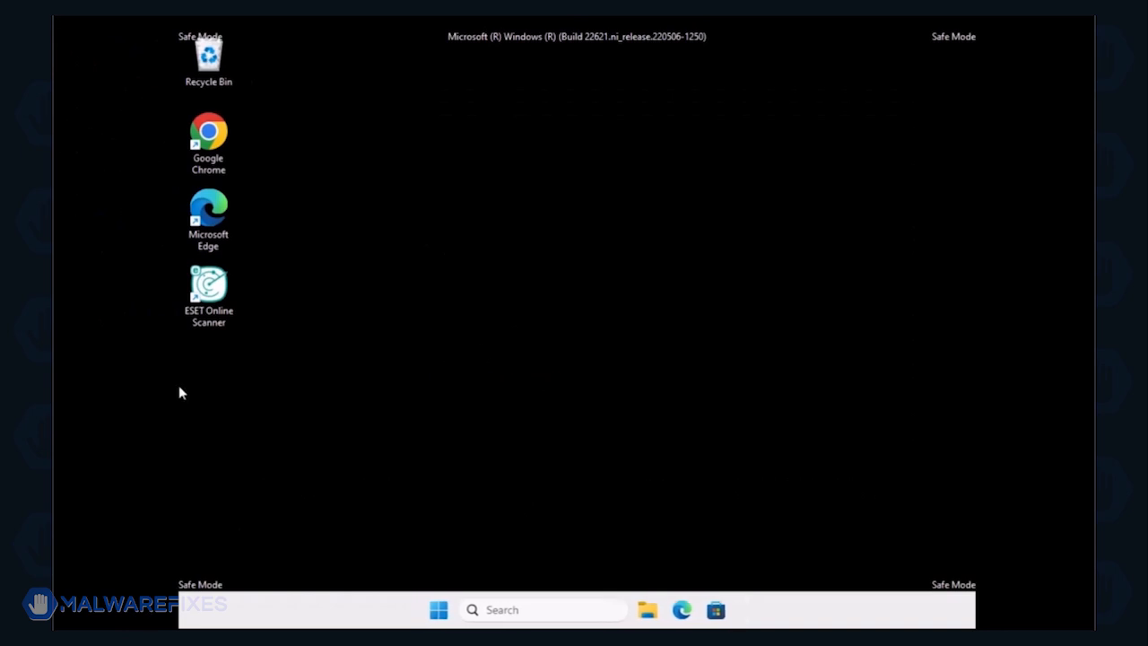